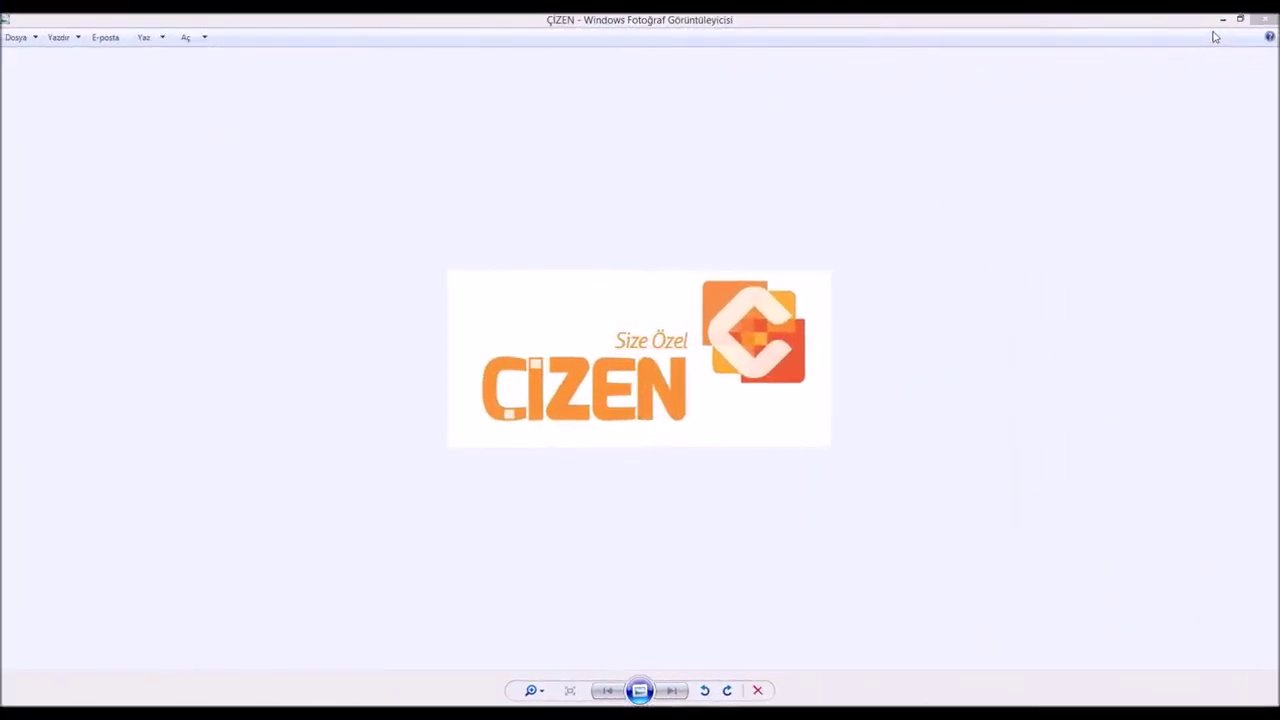
Close the photo viewer and launch Çizen from its desktop shortcut
click(1222, 19)
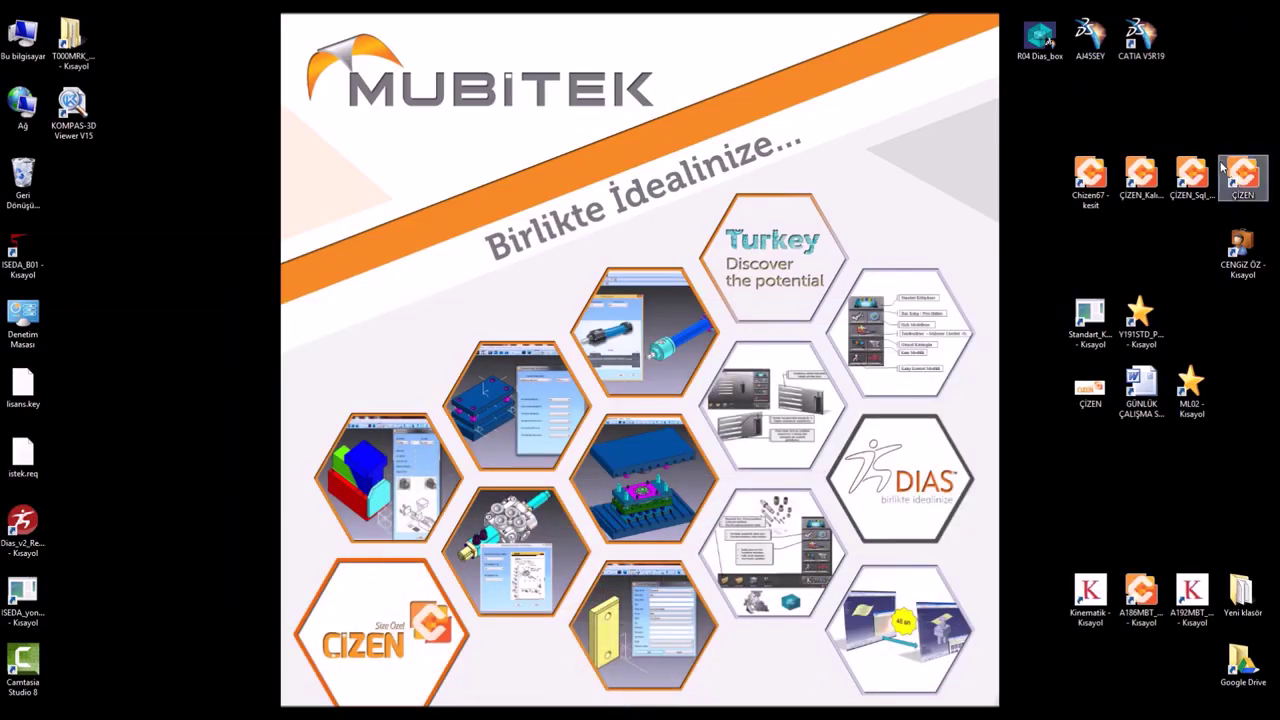
double_click(1243, 178)
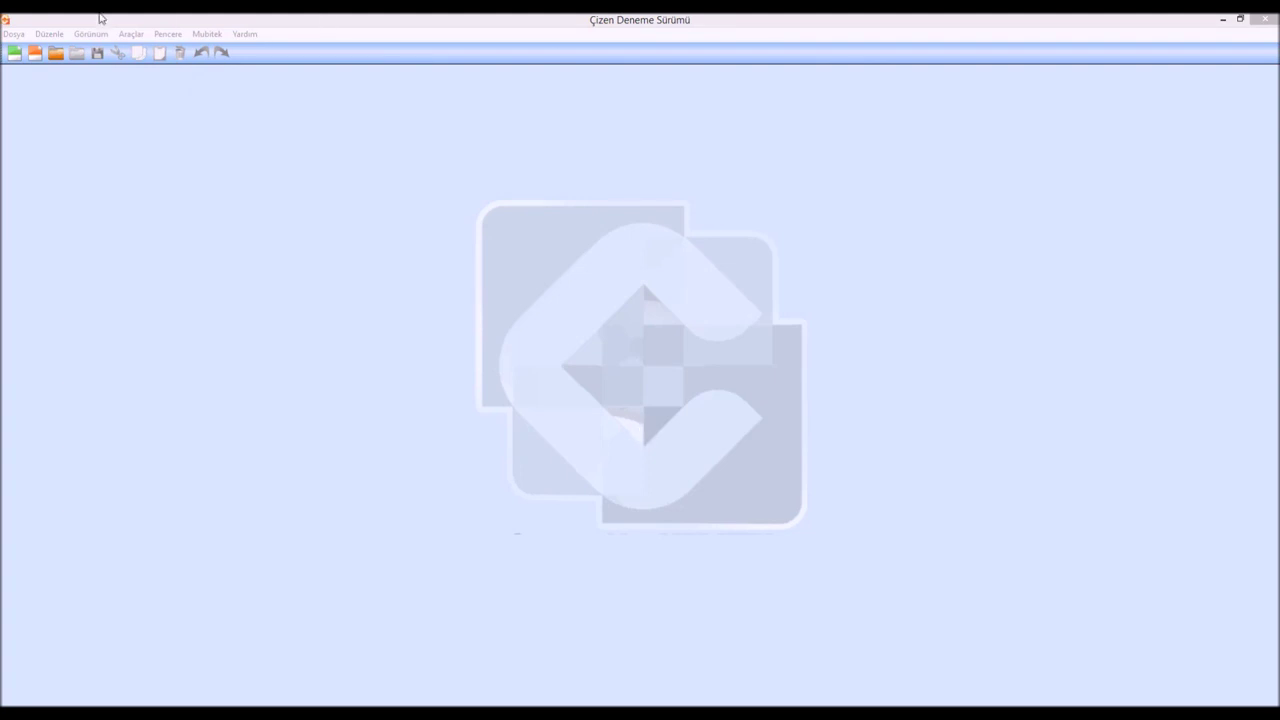
Create a new Yeni Parça part document from the Dosya menu
click(14, 36)
mouse_move(30, 50)
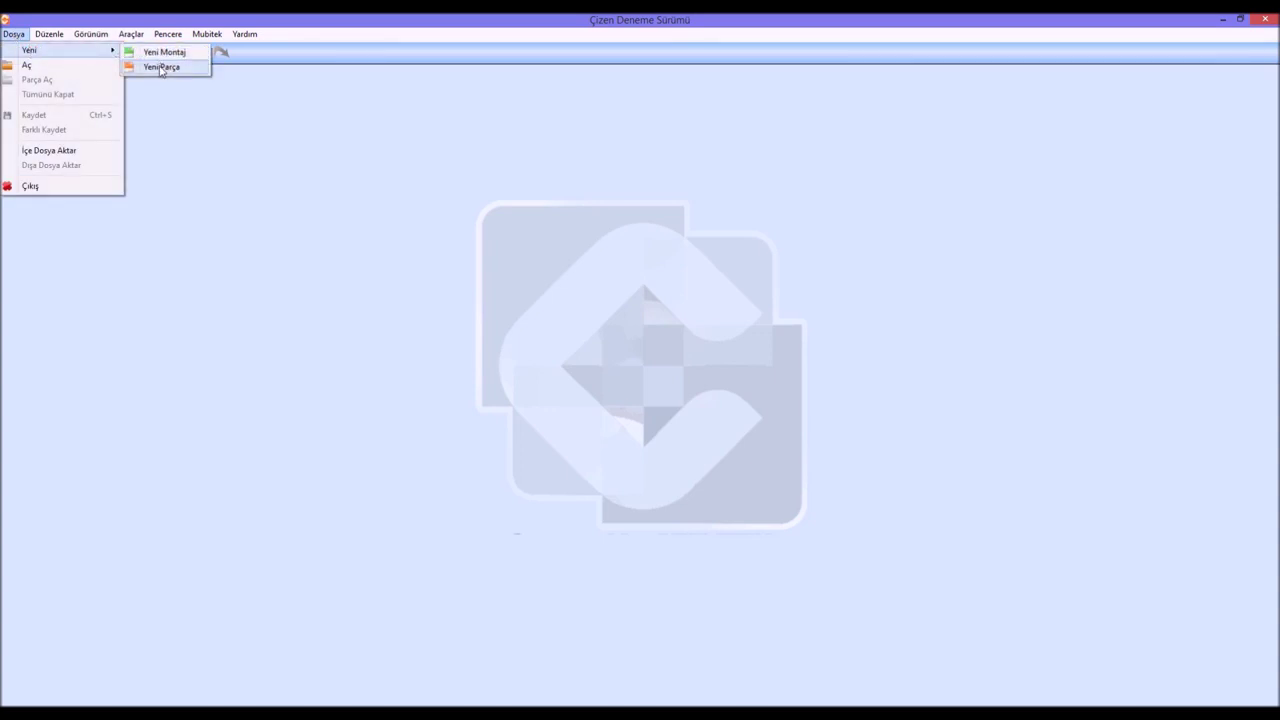
click(160, 67)
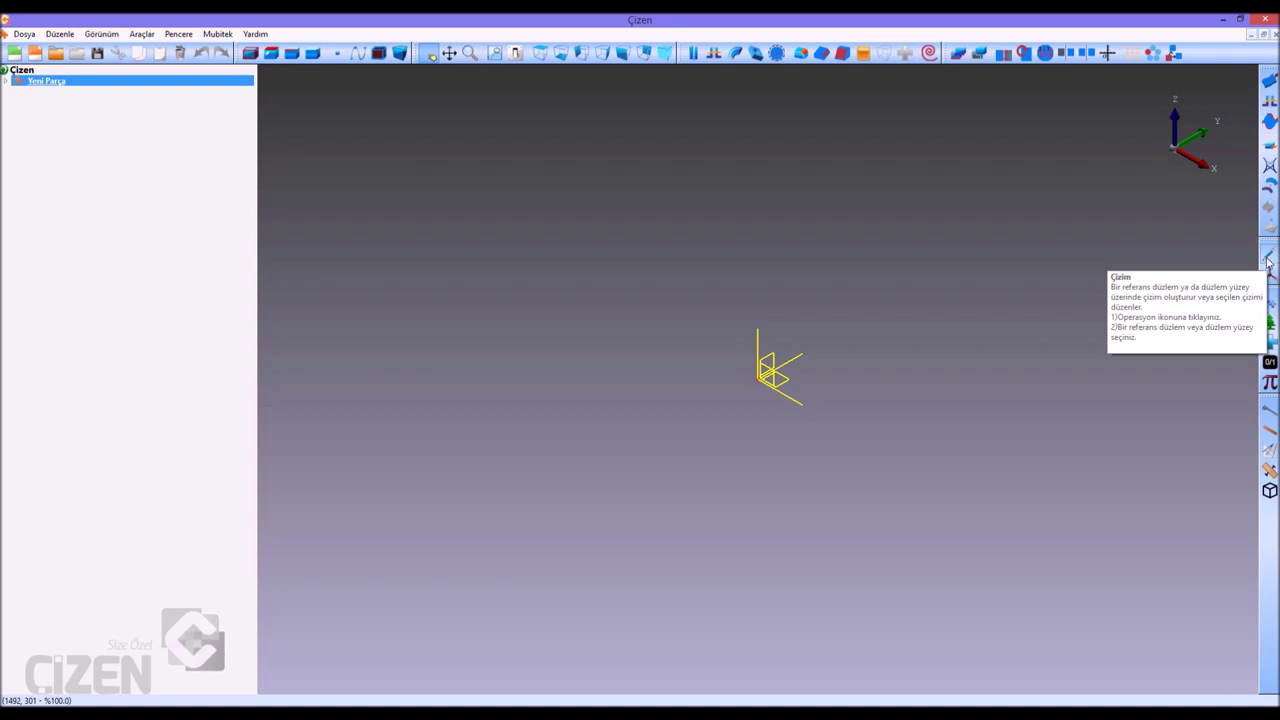
click(1270, 257)
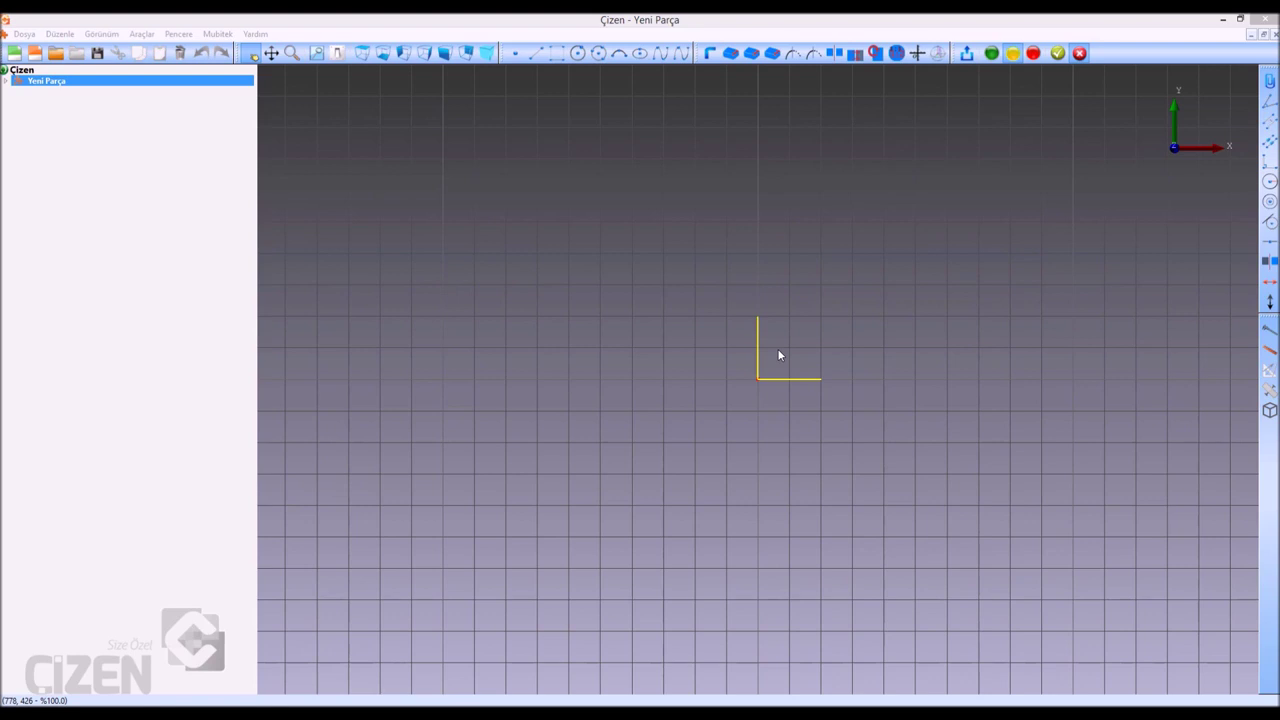
Bring the Çizen window to focus with the blank 2D sketch grid showing
click(608, 19)
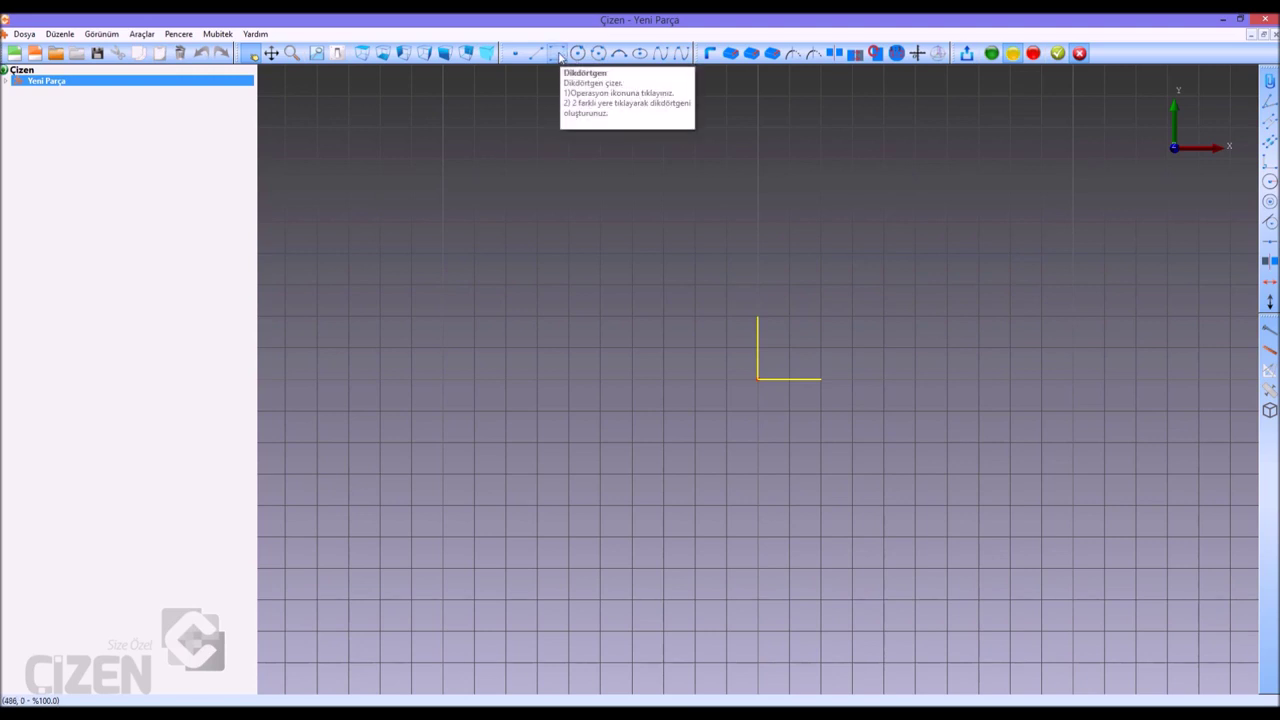
click(621, 54)
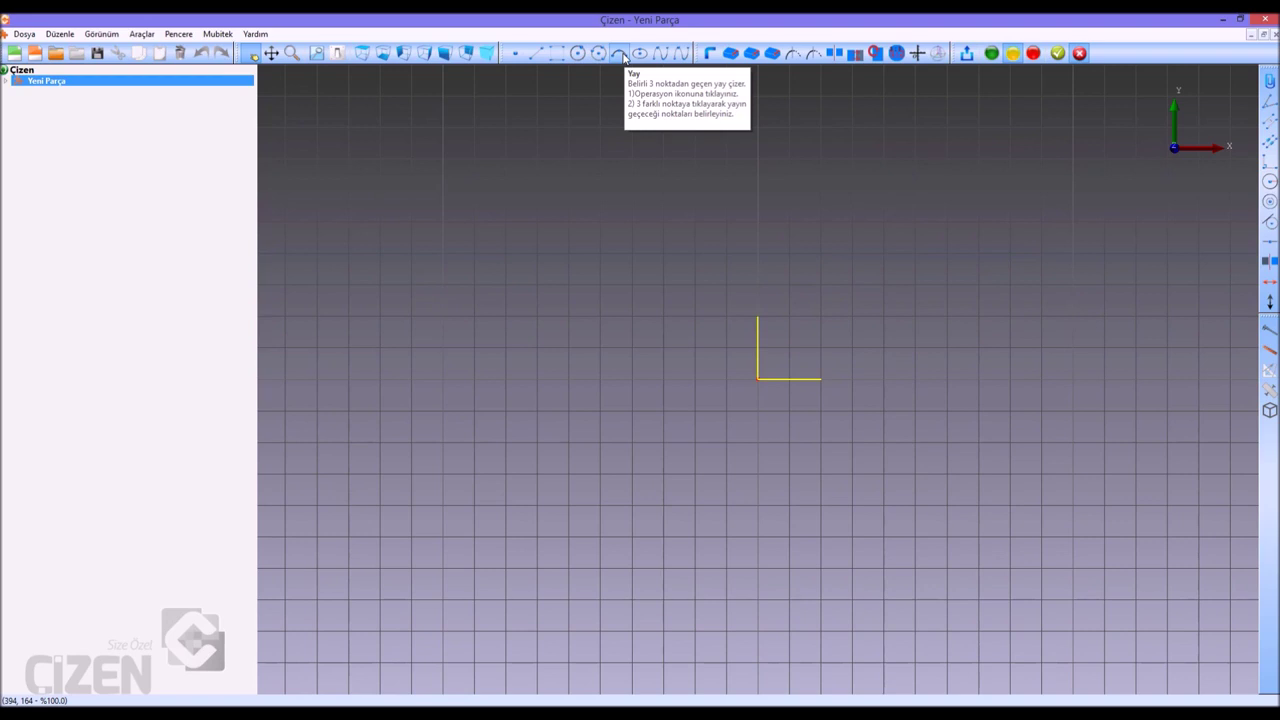
Place three points and draw a rectangle on the sketch
click(520, 53)
click(504, 261)
click(575, 233)
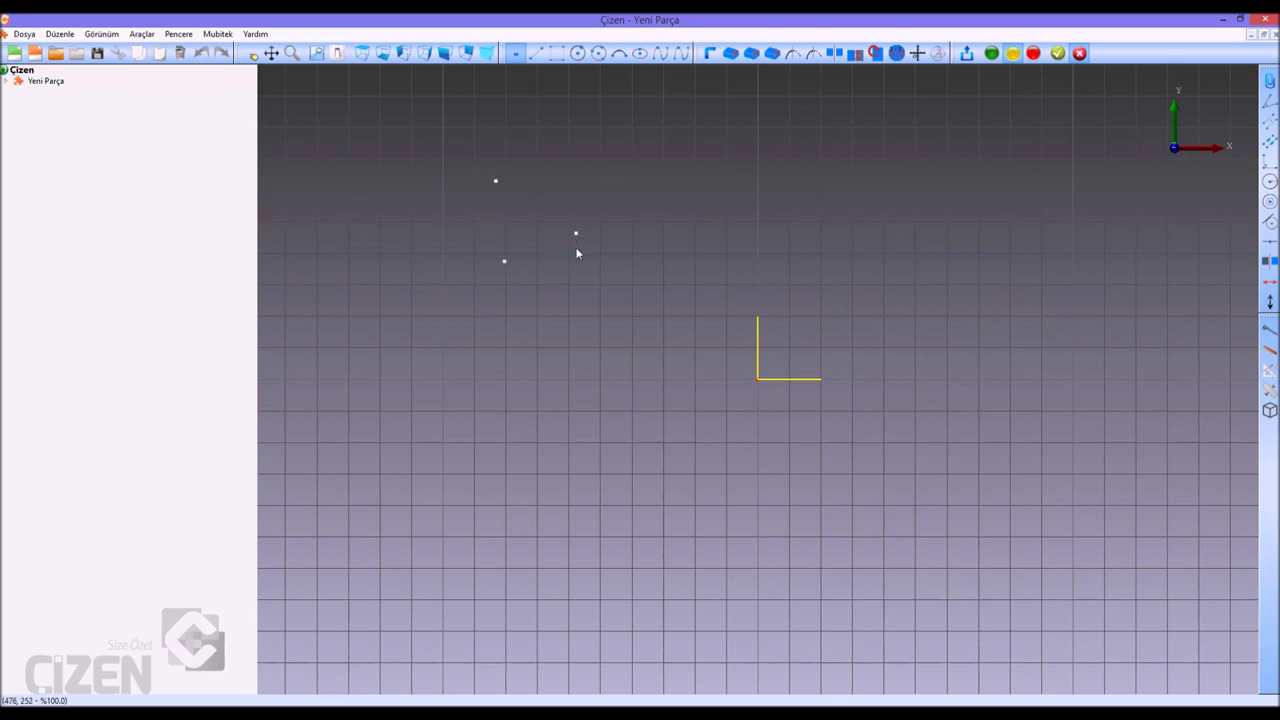
click(655, 224)
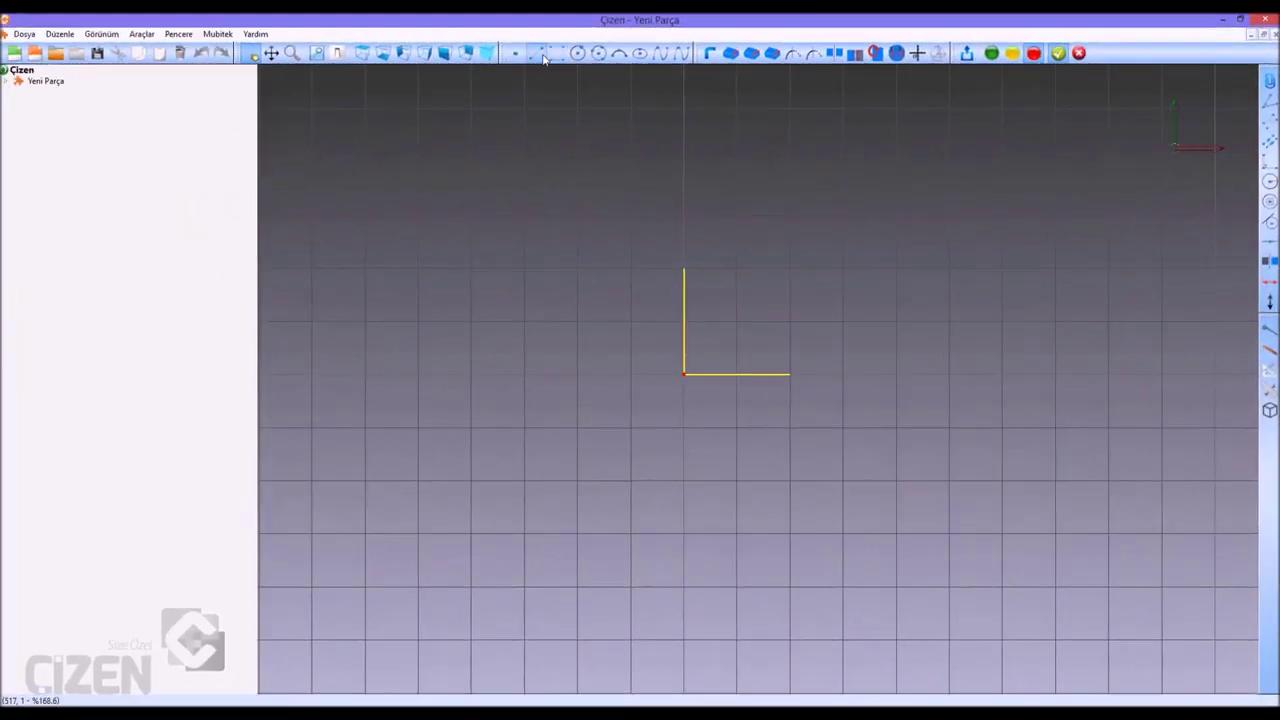
click(556, 53)
click(436, 166)
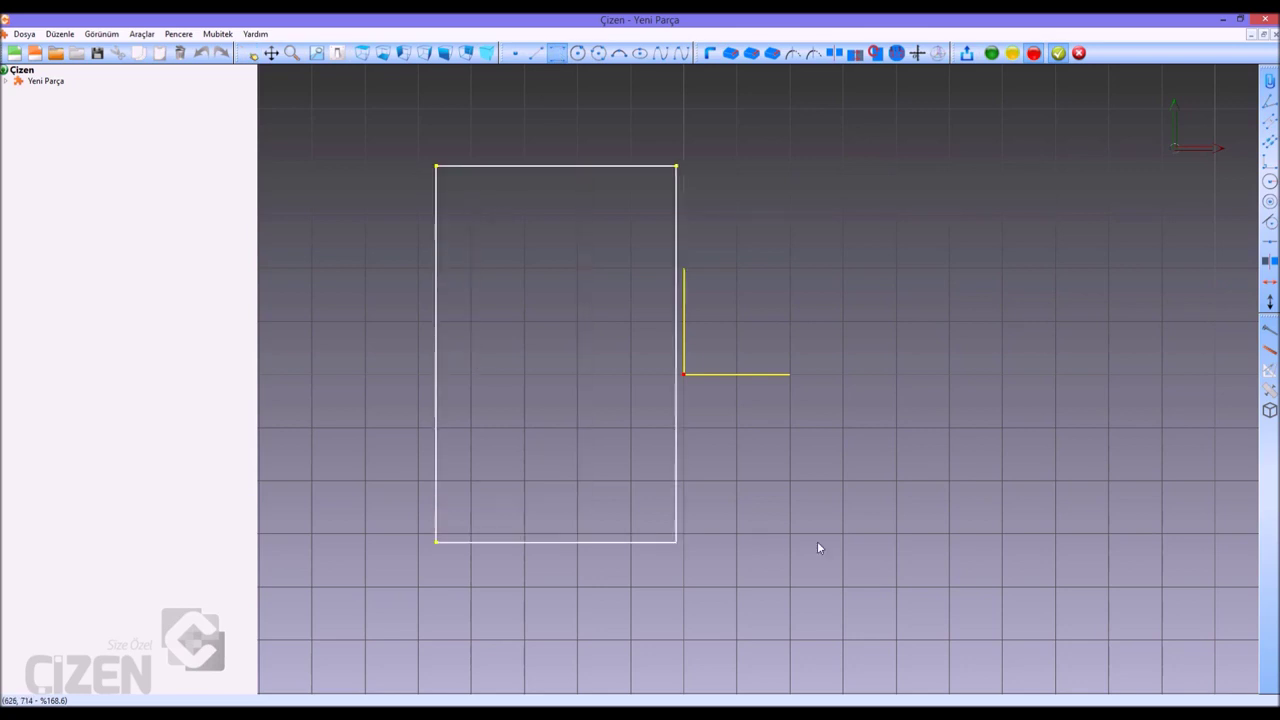
click(950, 543)
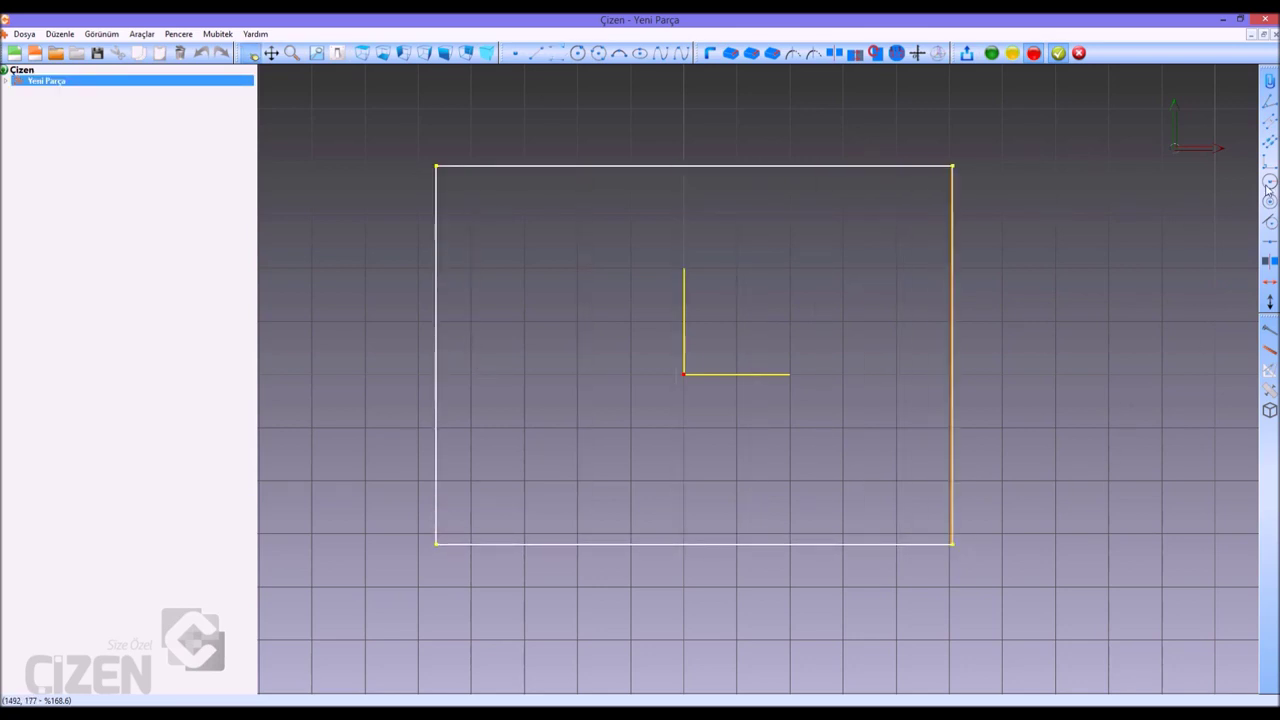
Add a width dimension and a height dimension to the rectangle
click(1270, 120)
click(436, 209)
click(951, 250)
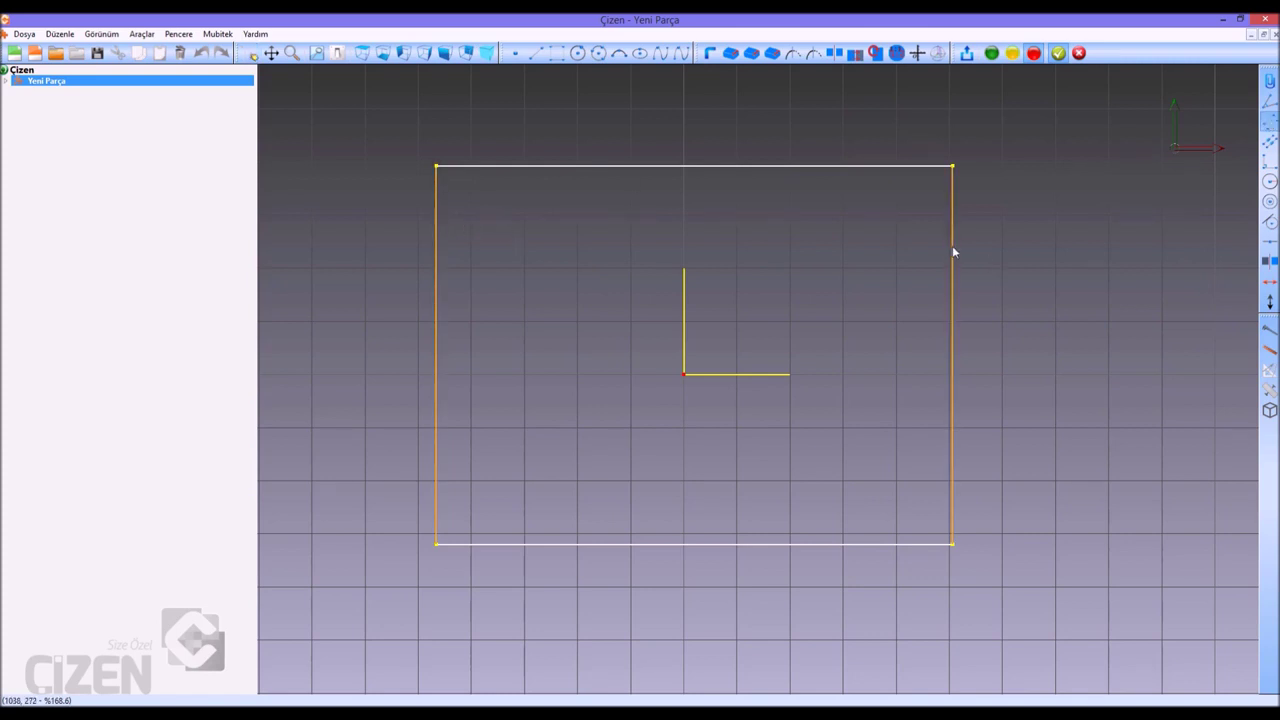
click(672, 100)
click(722, 167)
click(668, 544)
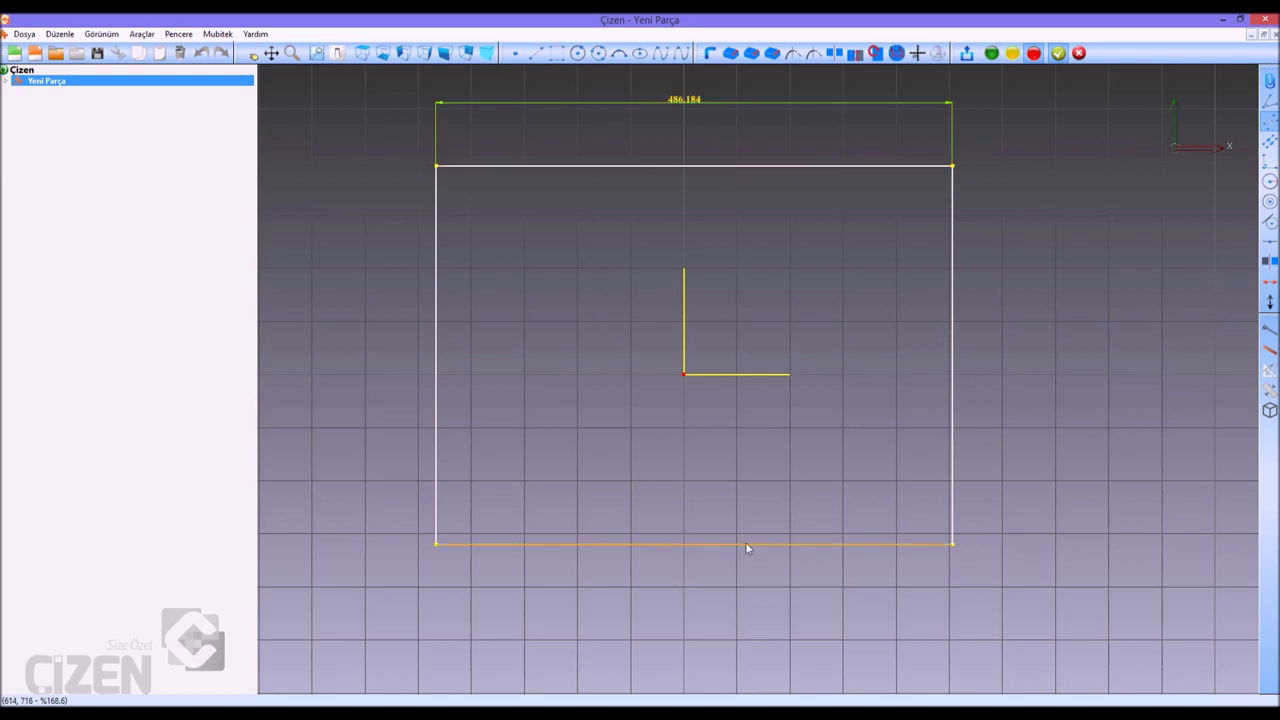
click(1066, 367)
Set the rectangle's height to 200 and width to 400
text(200)
key(Return)
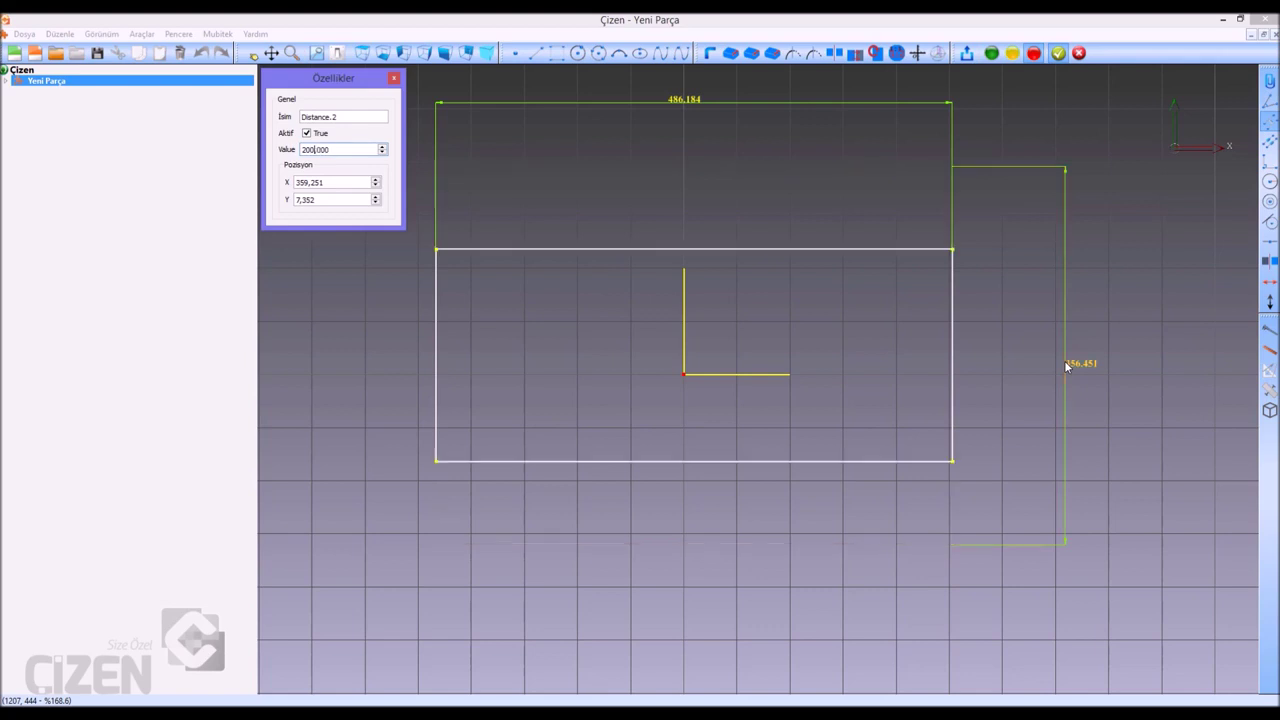
click(646, 104)
text(400)
key(Return)
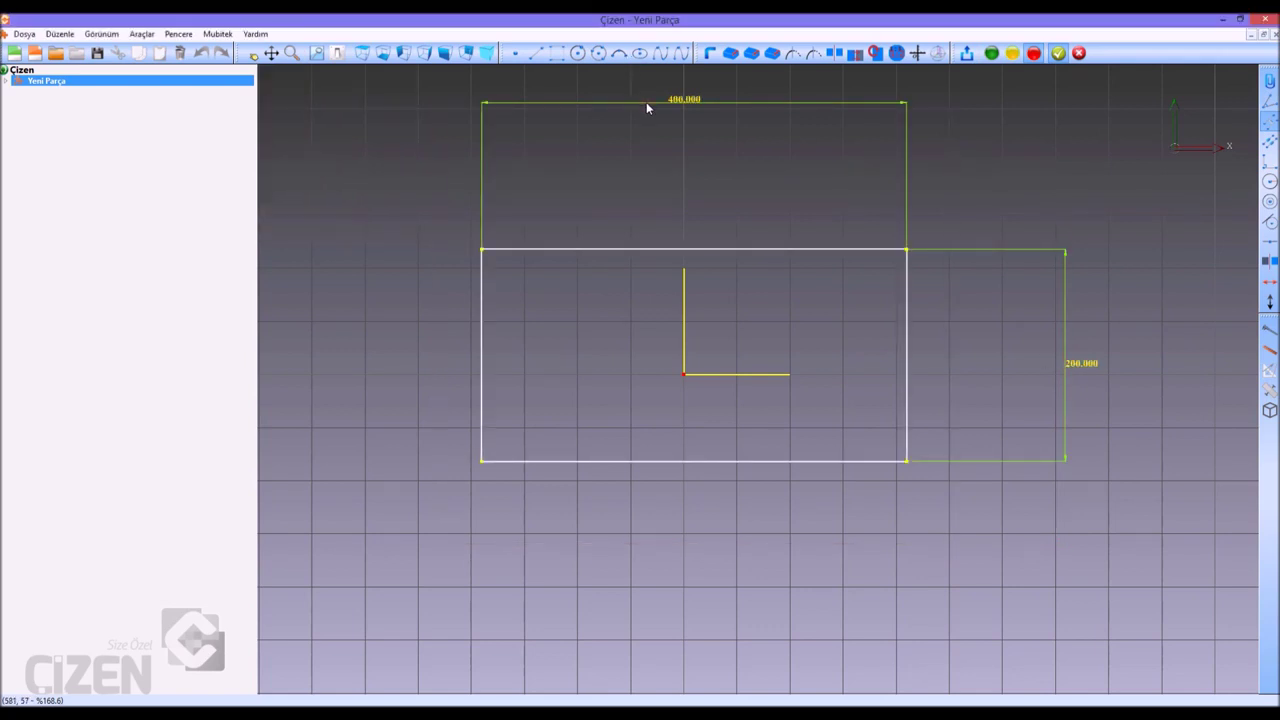
click(711, 55)
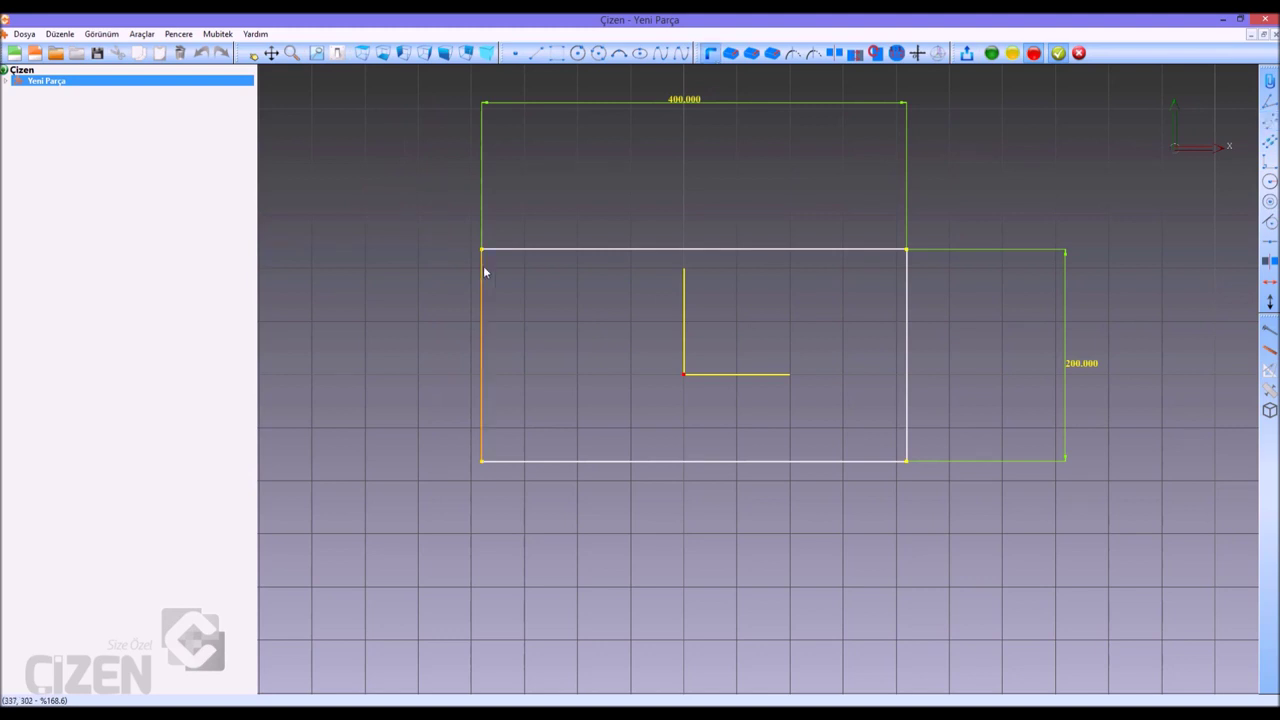
Round the top-left corner with an R50 fillet
click(482, 271)
click(502, 250)
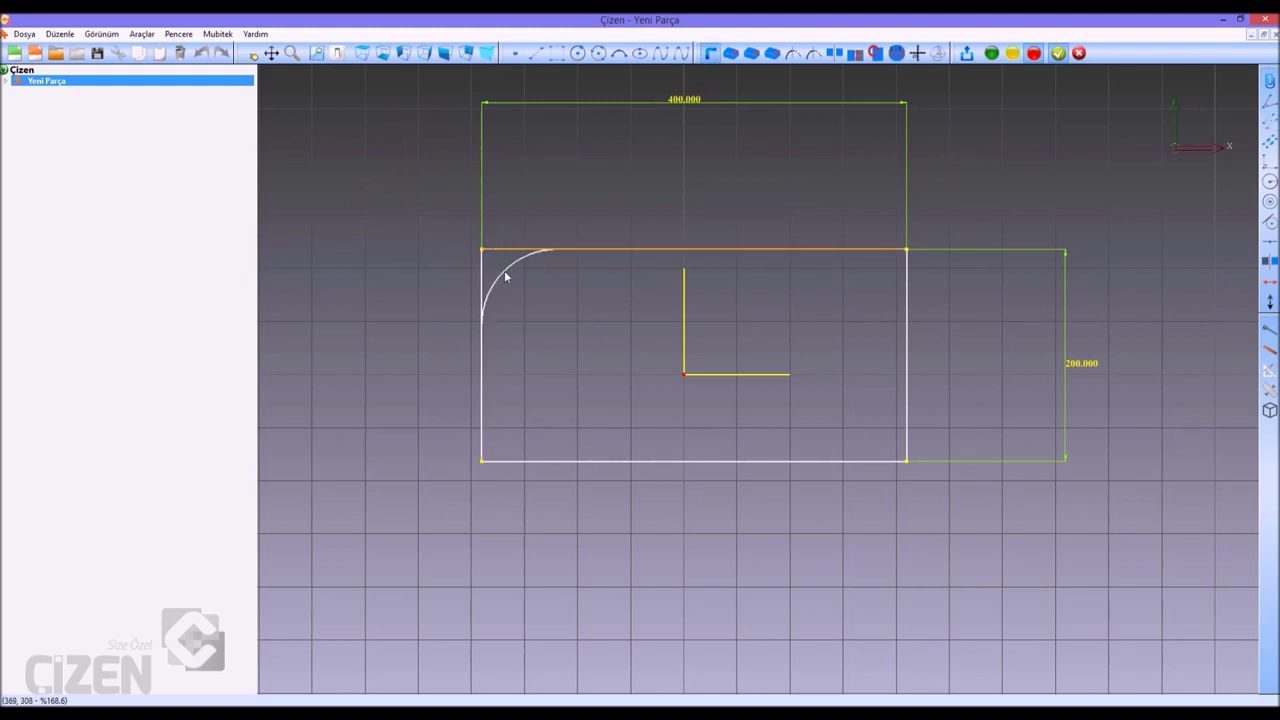
click(518, 288)
text(50)
key(Return)
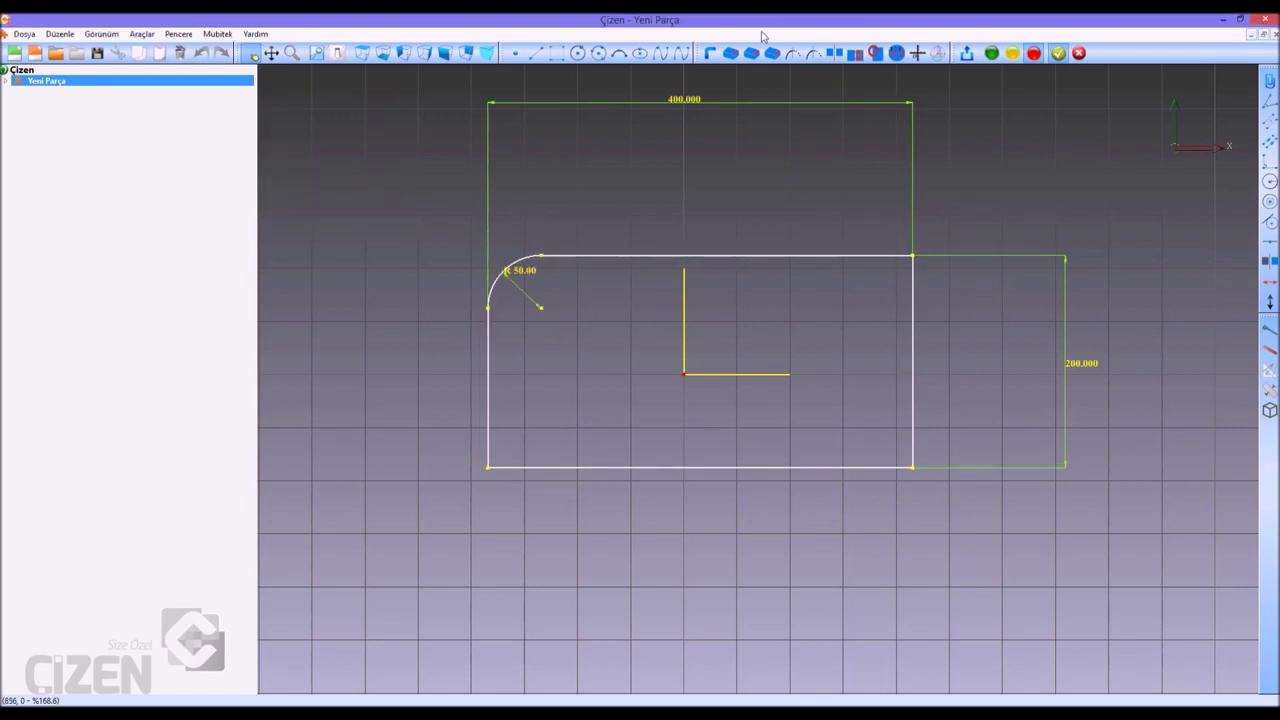
Chamfer the bottom-left corner with a size of 40
click(731, 53)
click(488, 430)
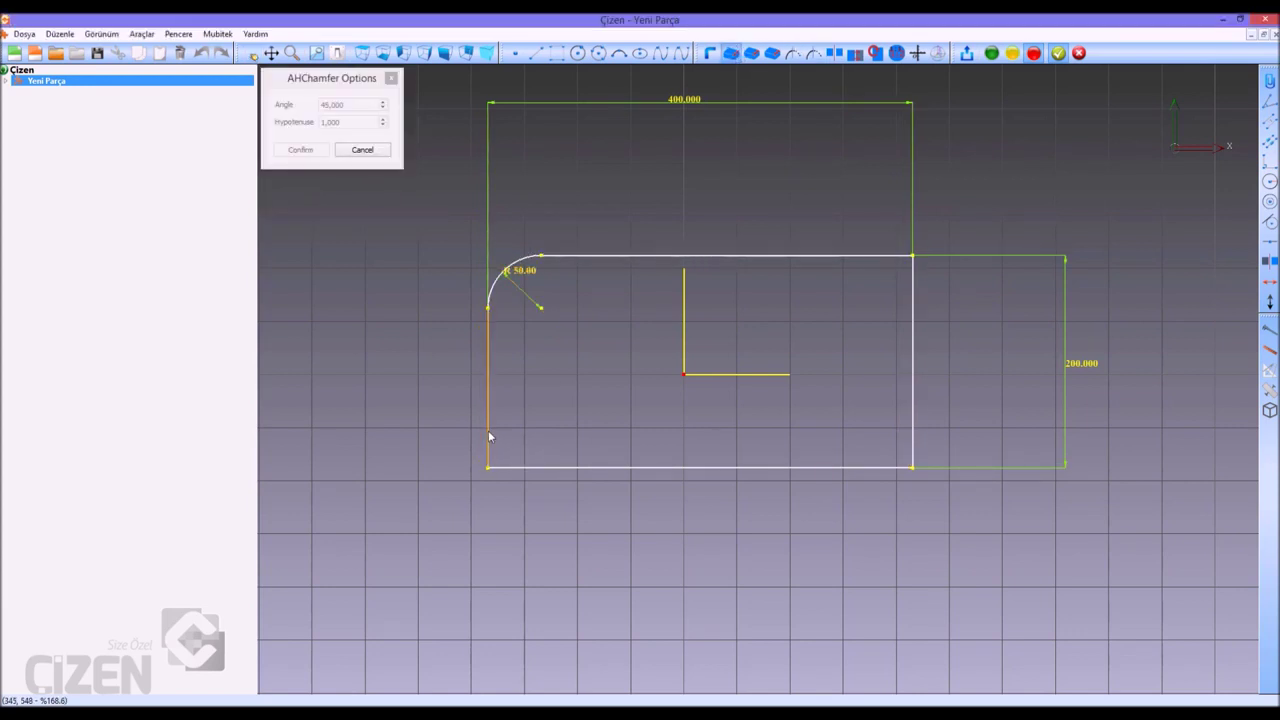
click(514, 467)
key(Return)
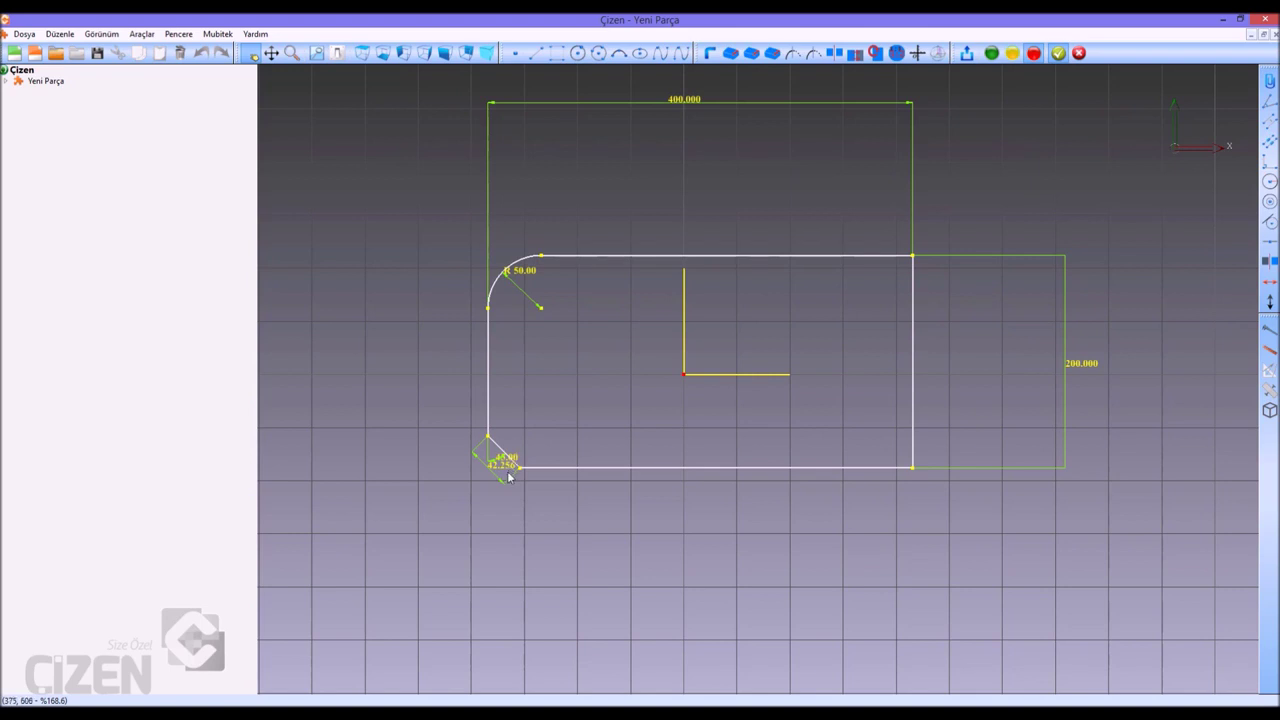
double_click(494, 478)
text(40)
key(Return)
Chamfer the top-right corner with a length of 30
click(752, 53)
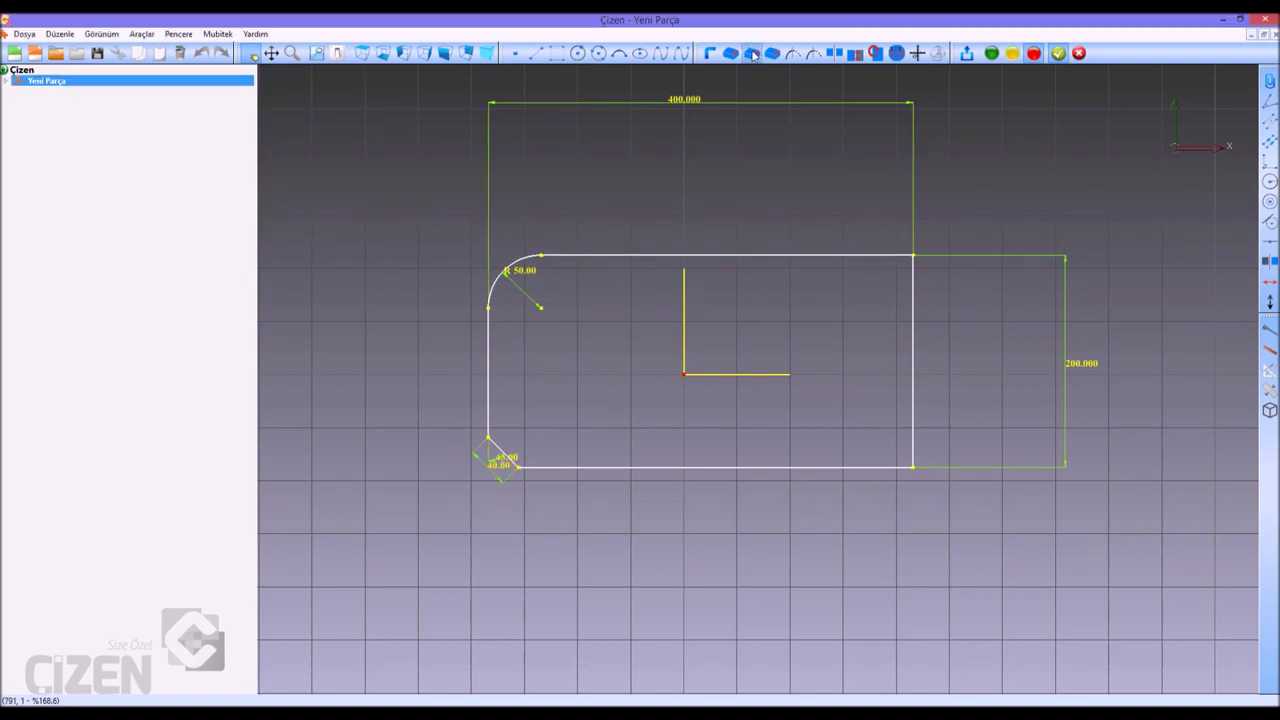
click(885, 256)
click(913, 284)
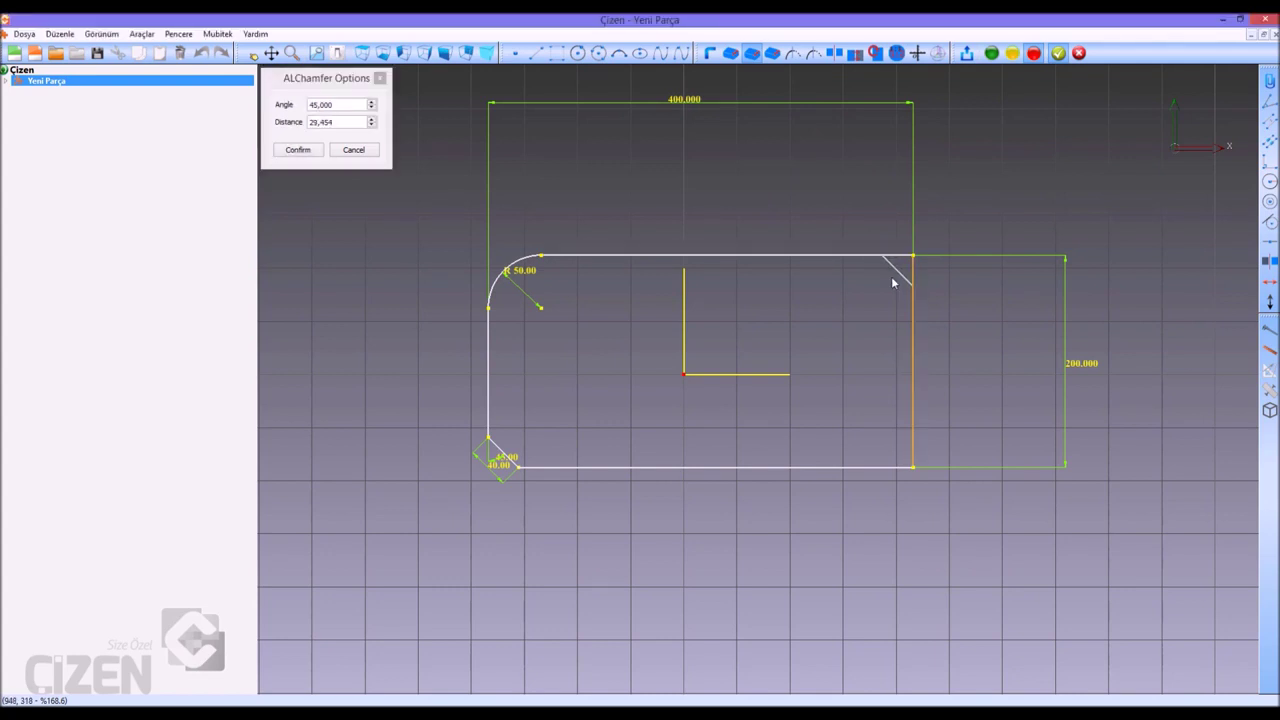
double_click(895, 260)
text(30)
key(Return)
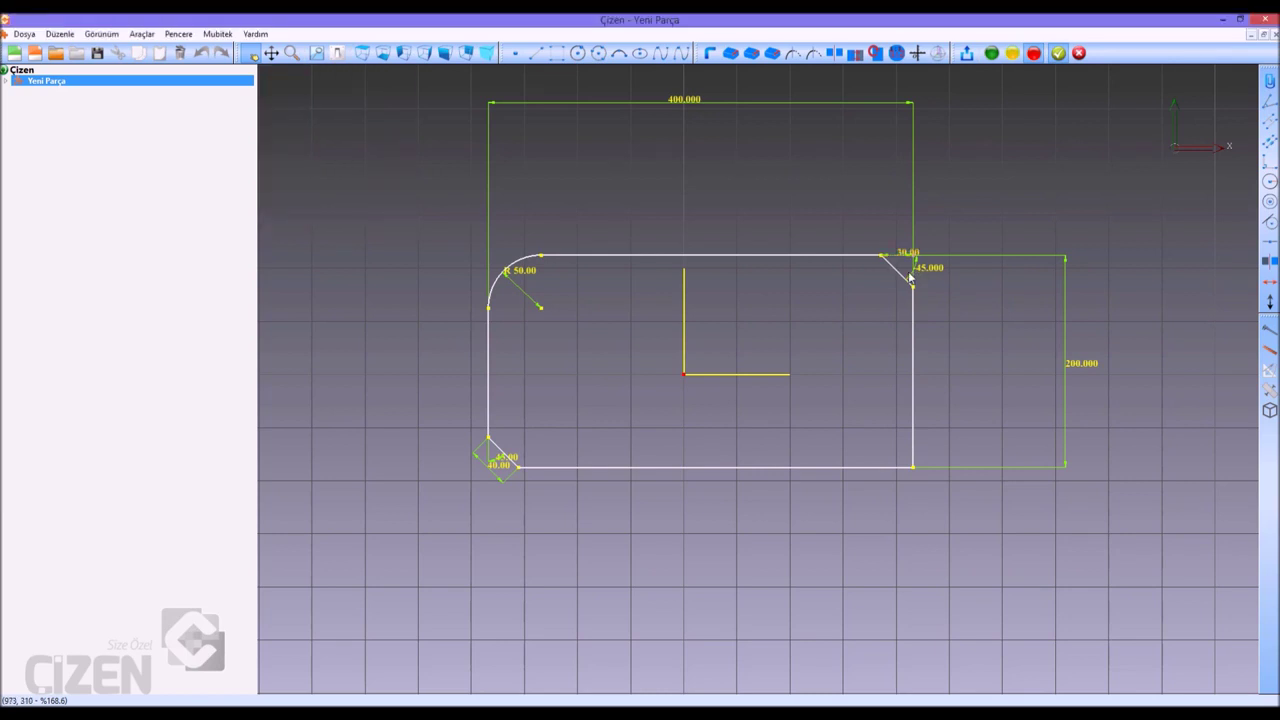
Chamfer the bottom-right corner with distances 55 and 45
click(773, 53)
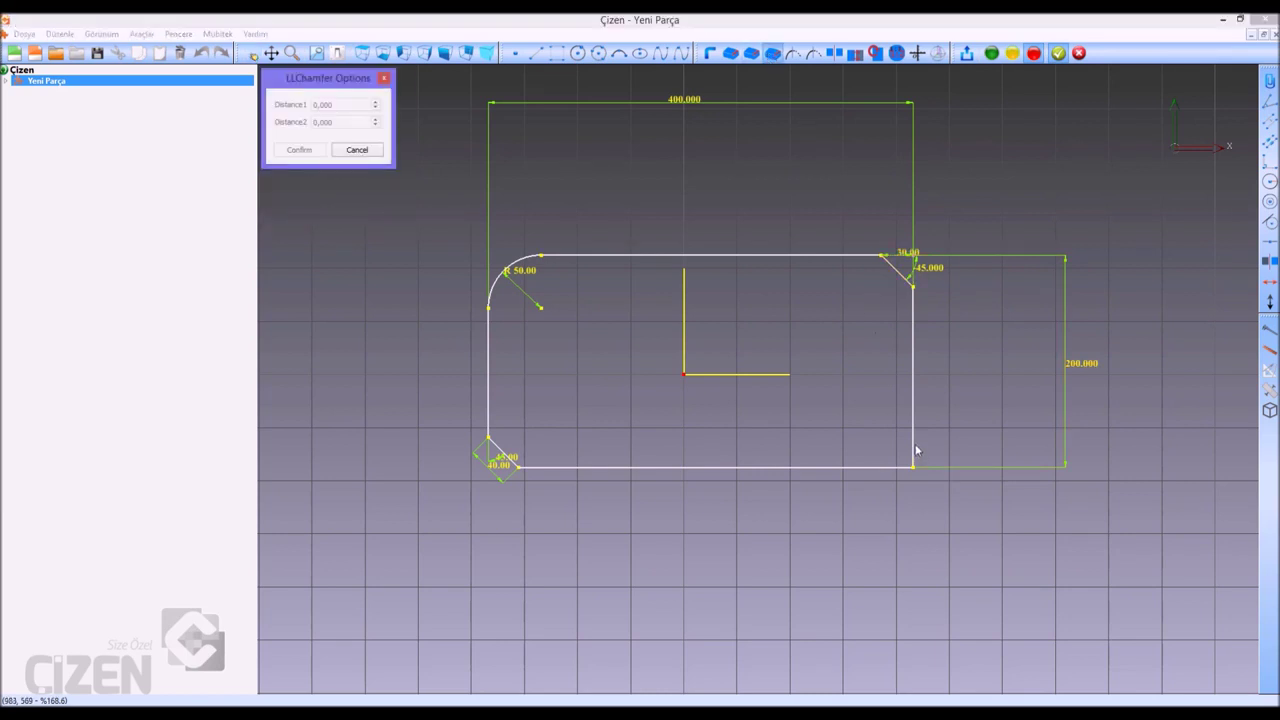
click(913, 450)
click(900, 467)
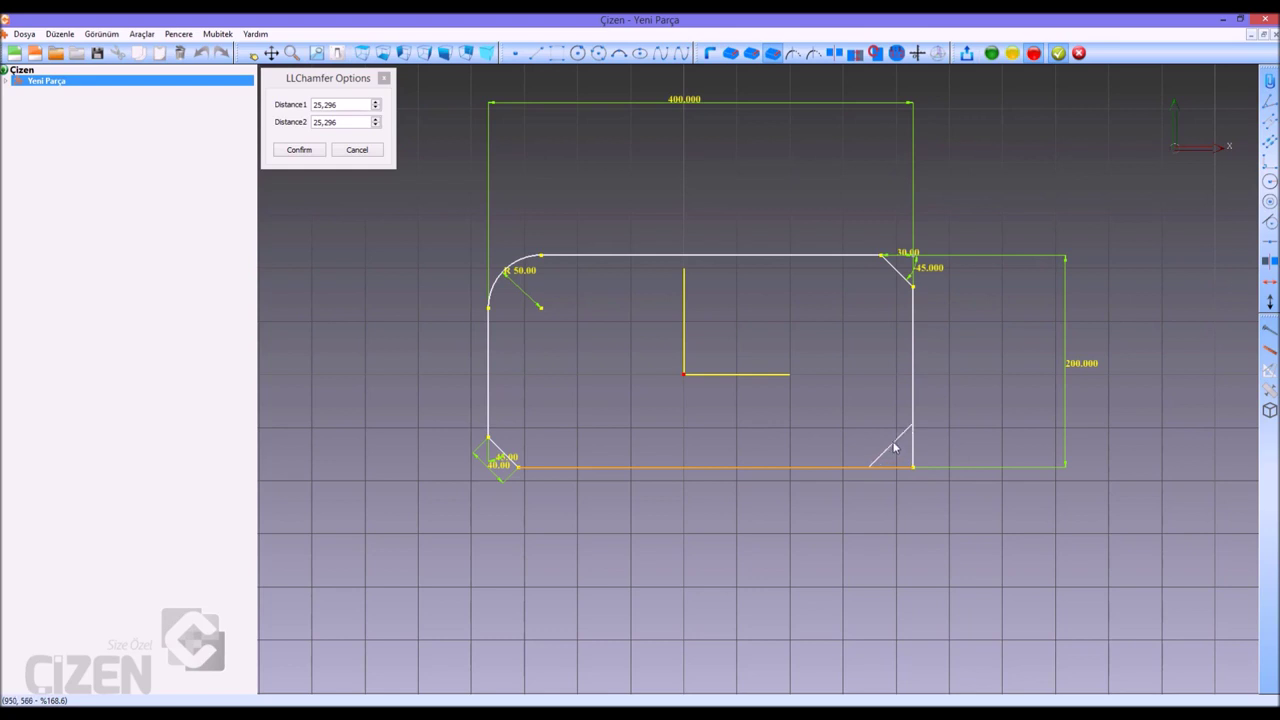
click(893, 445)
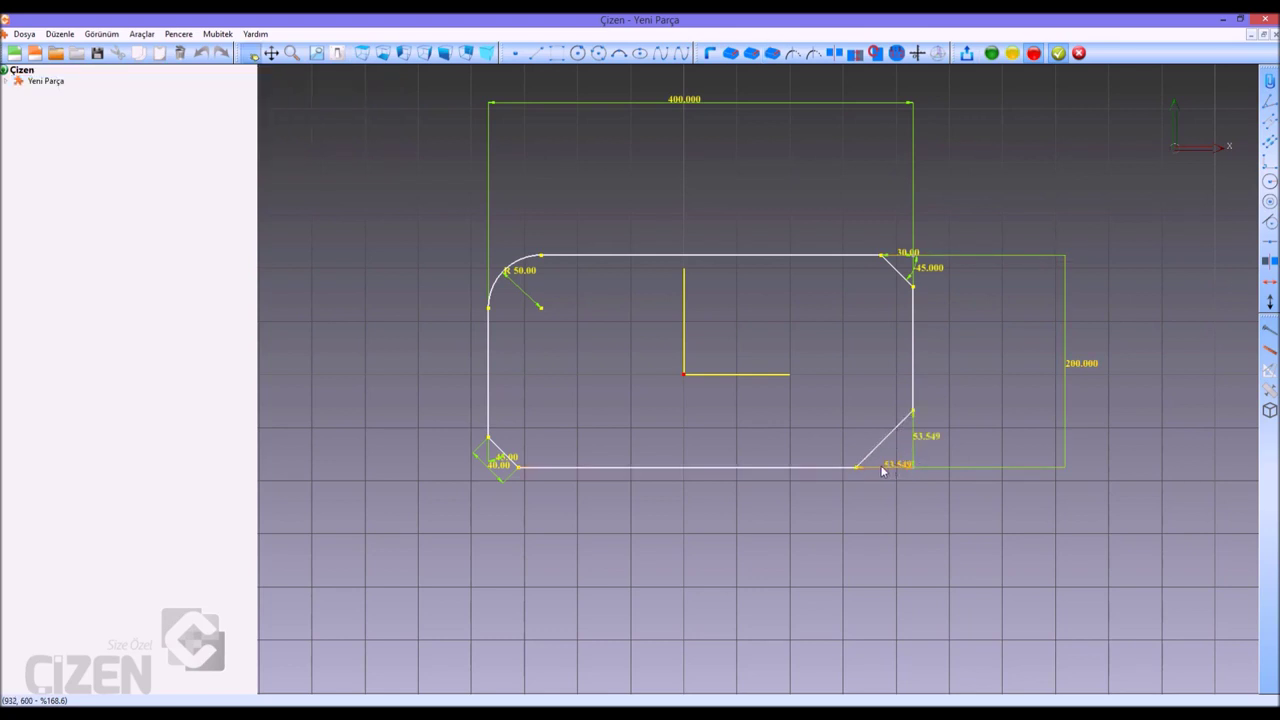
double_click(882, 471)
text(55)
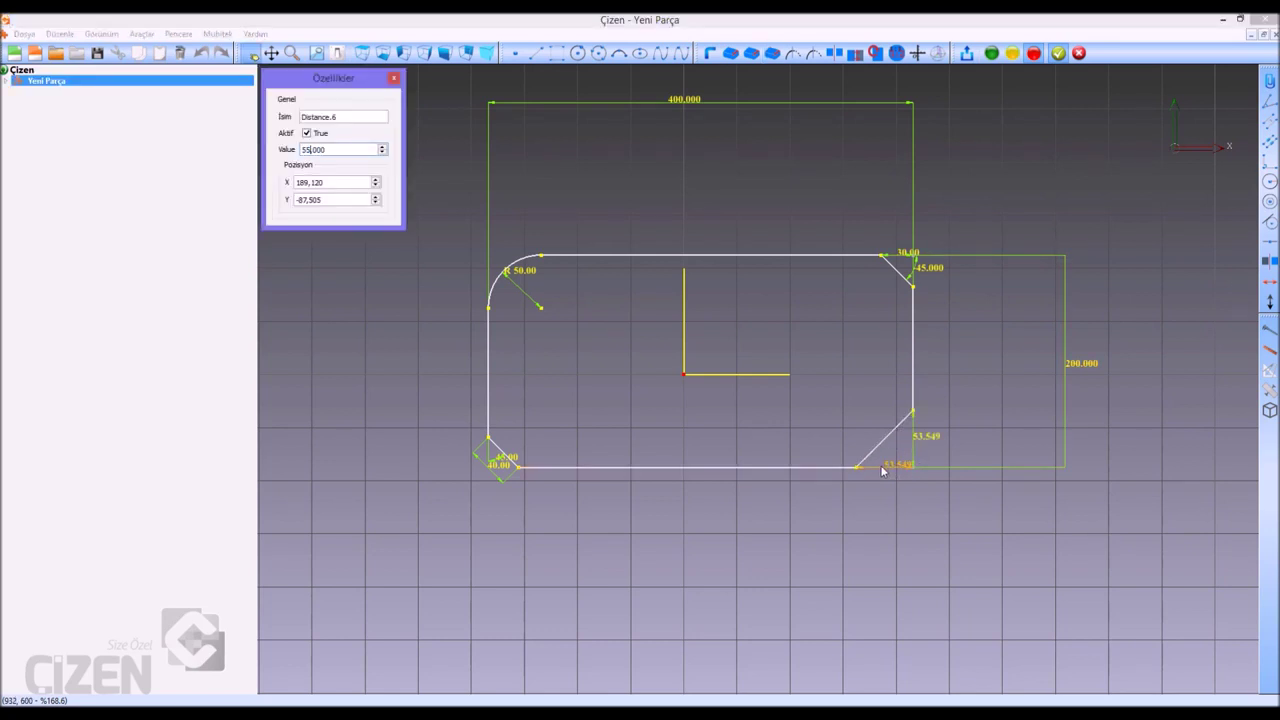
key(Return)
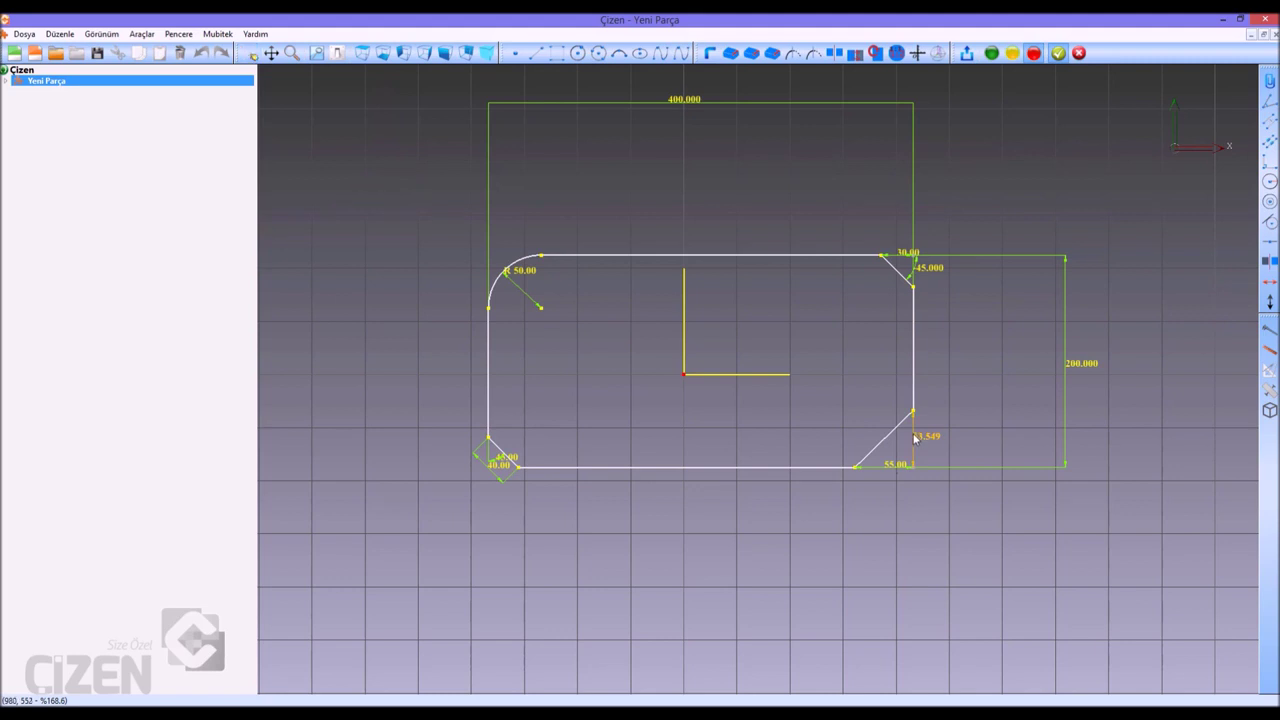
double_click(915, 438)
text(45)
key(Return)
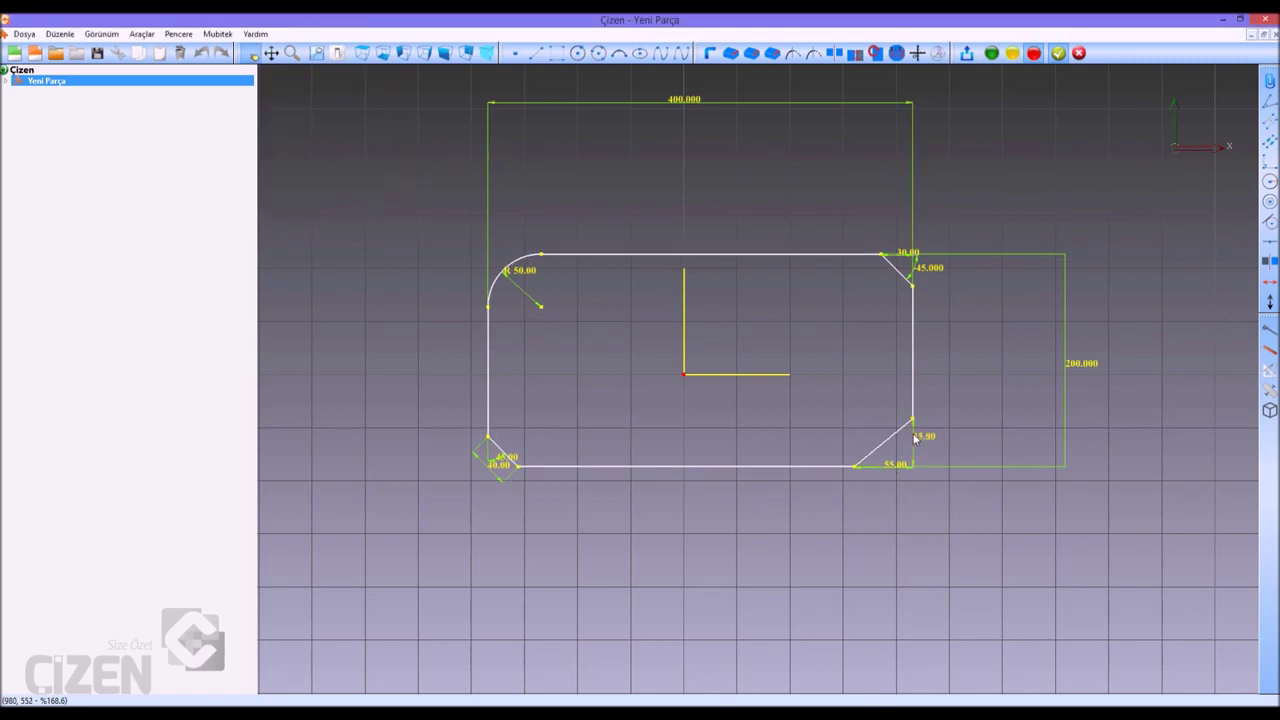
scroll(822, 322, up, 2)
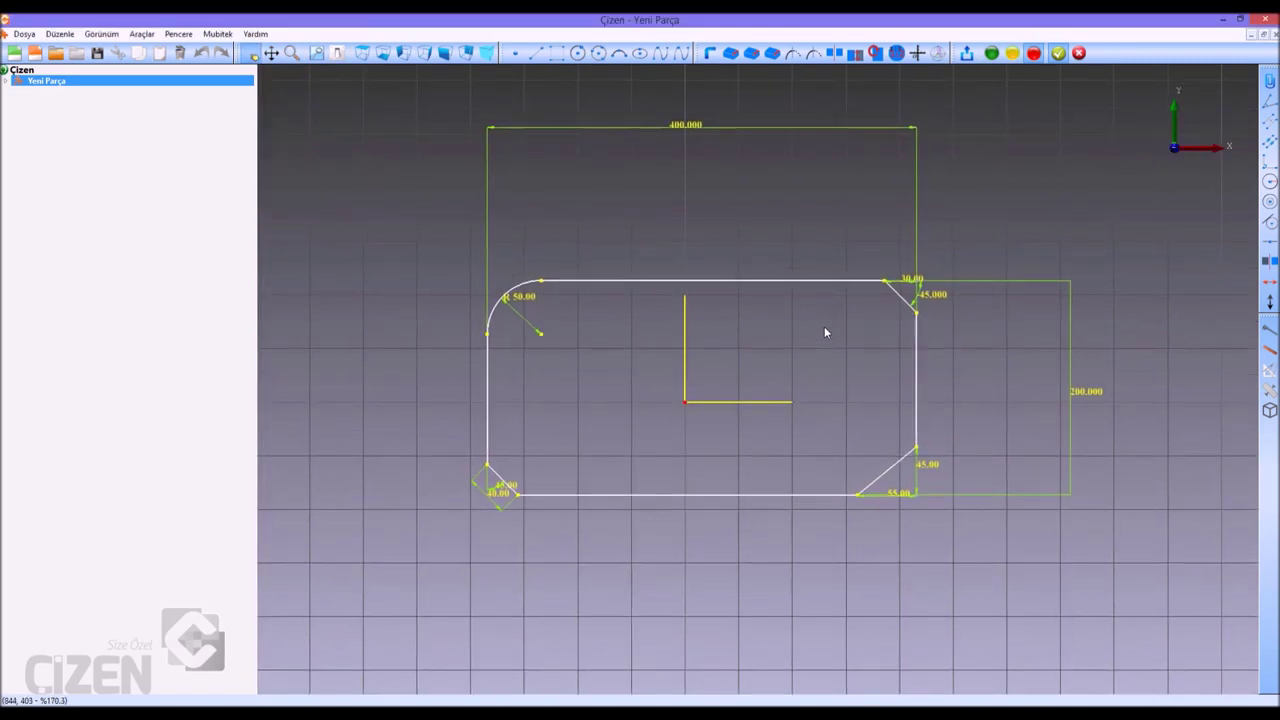
Dimension the top edge 100 and right edge 200 from the origin reference lines
click(1270, 120)
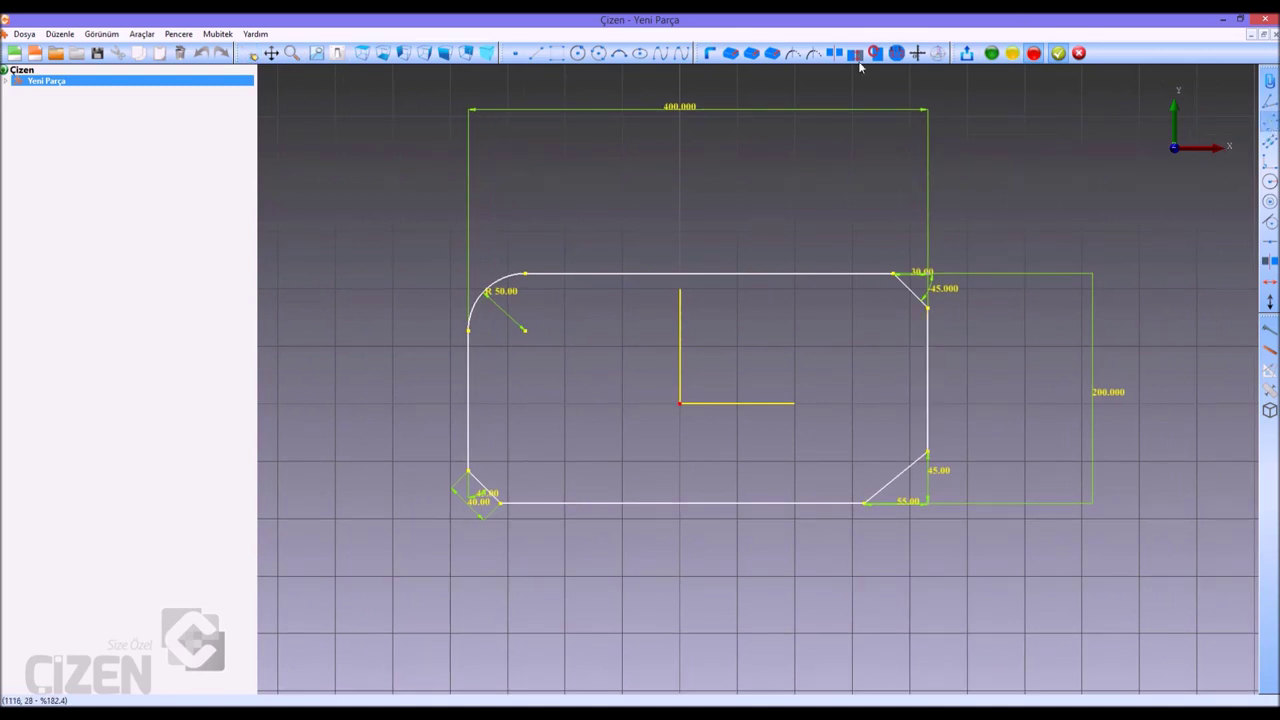
click(710, 278)
click(709, 404)
click(784, 352)
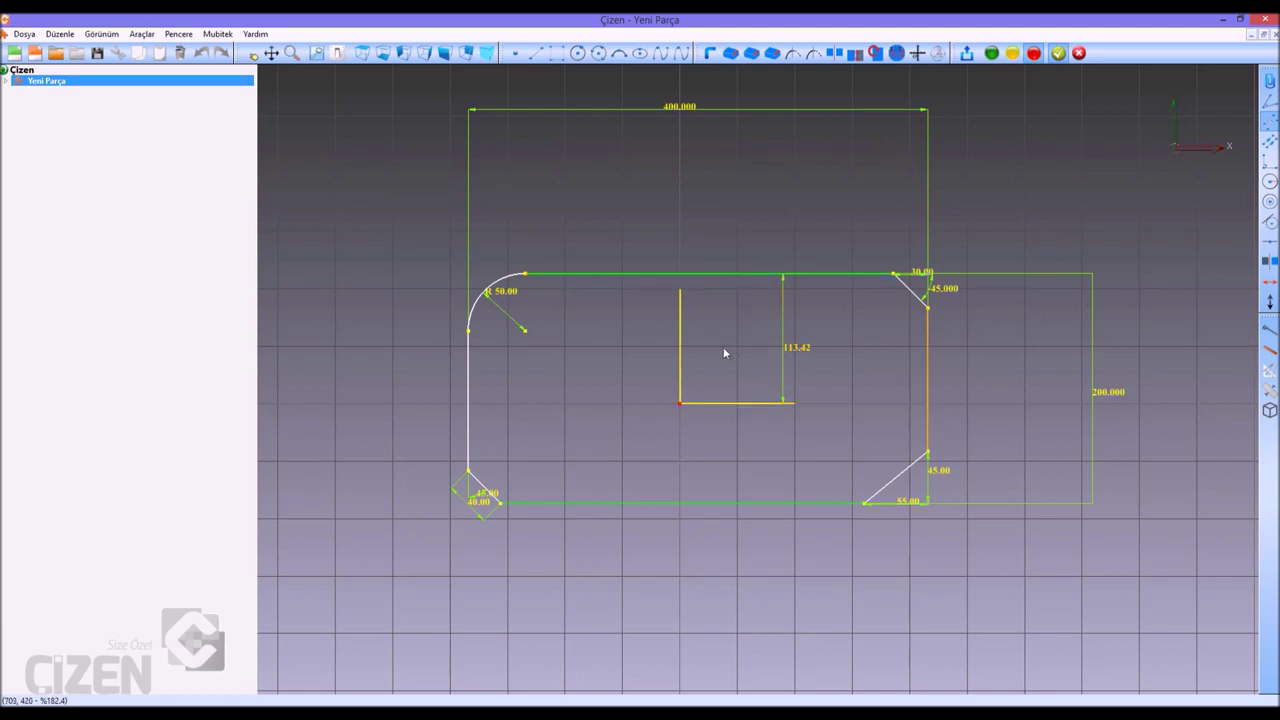
click(681, 347)
click(752, 224)
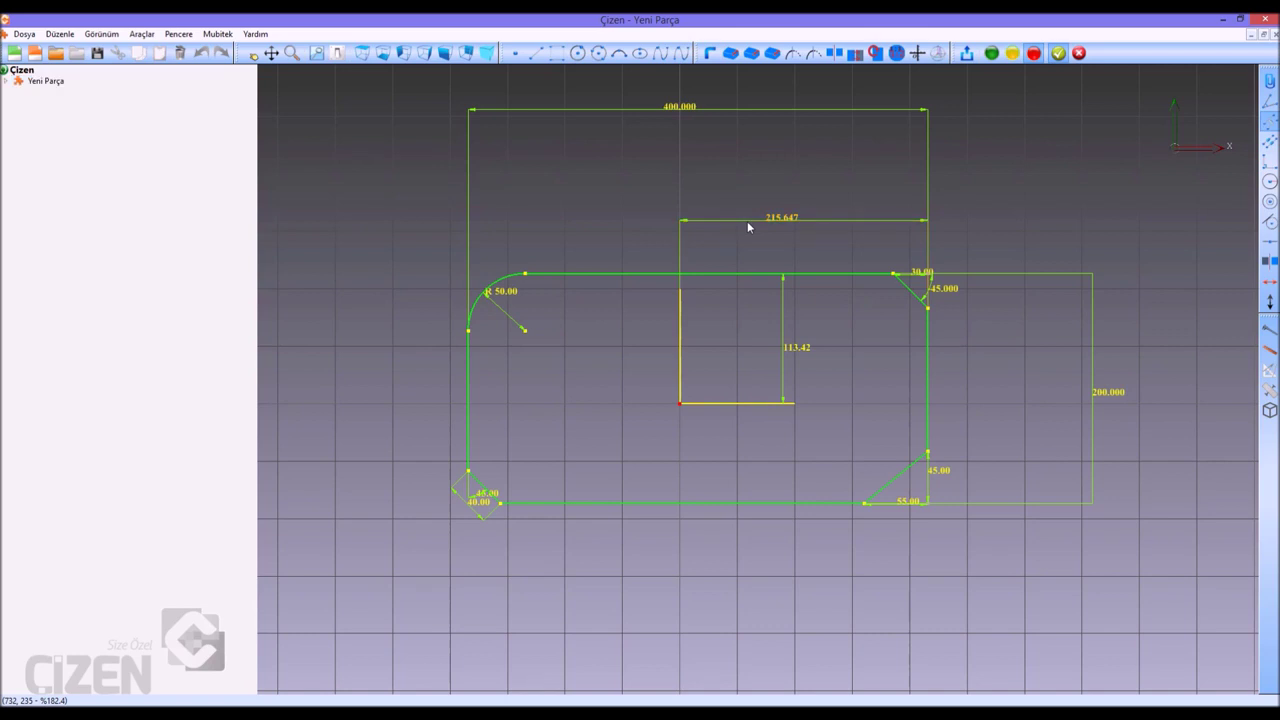
double_click(748, 225)
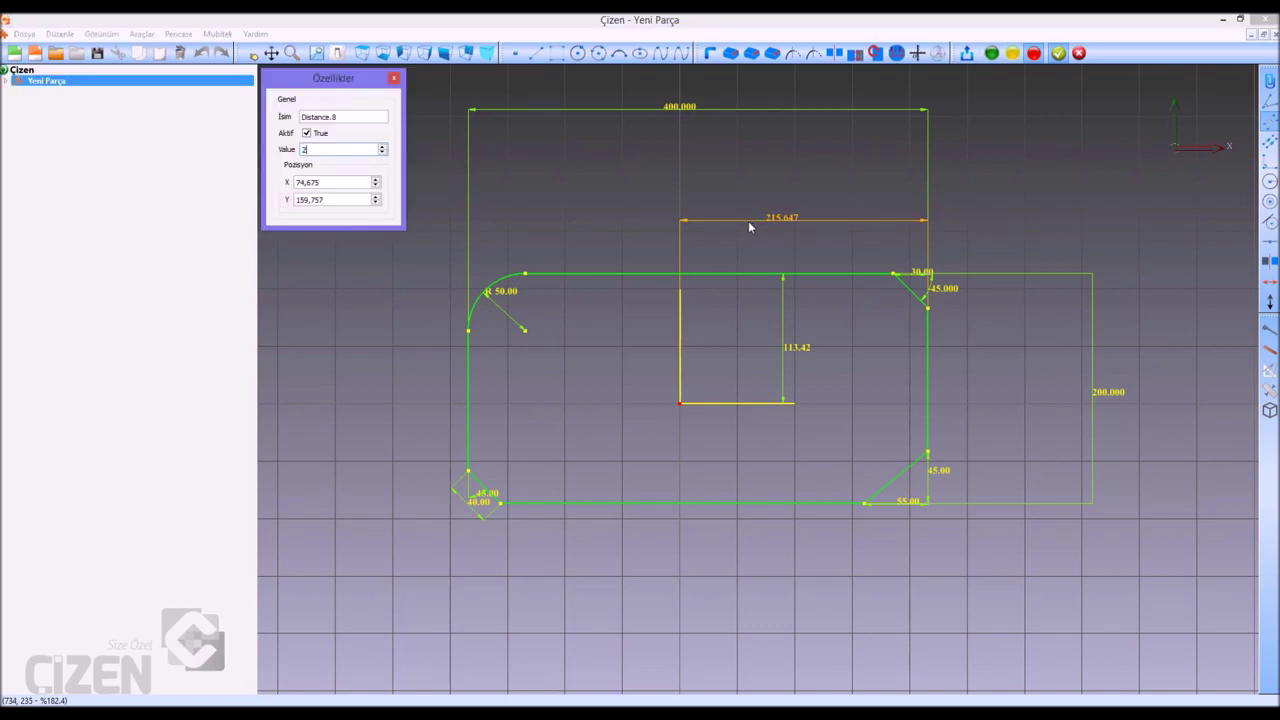
key(Return)
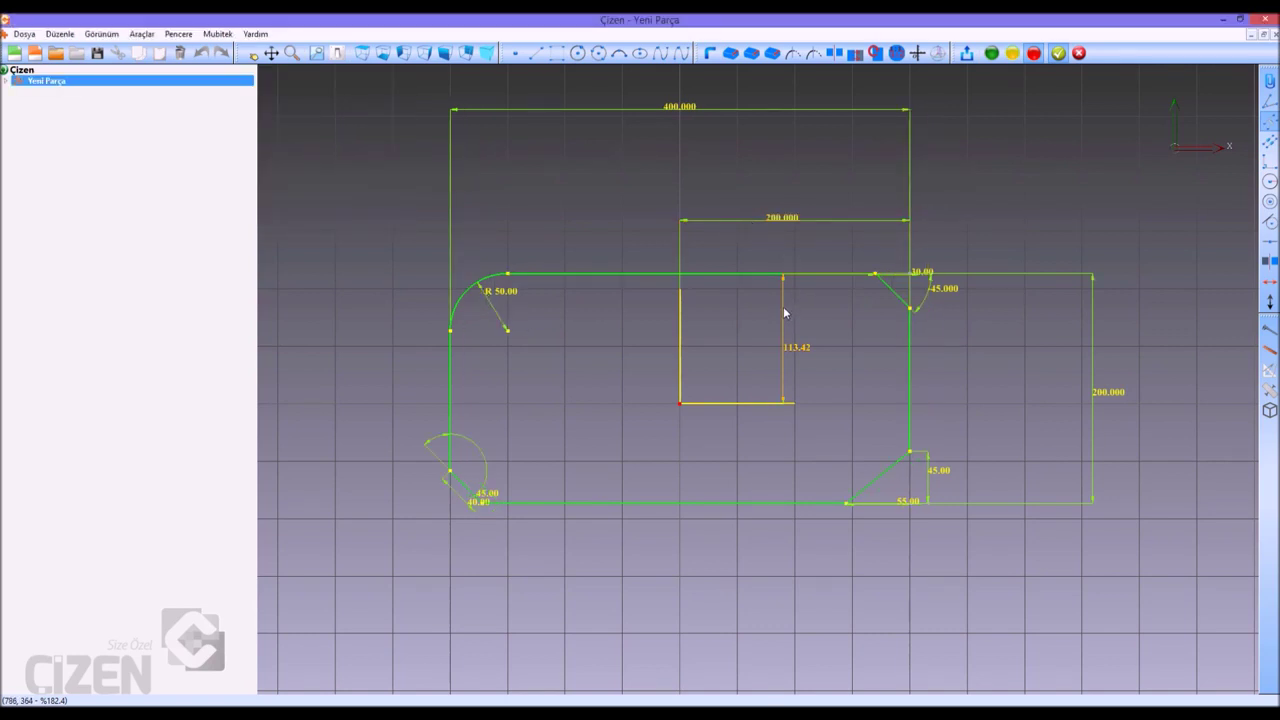
double_click(784, 313)
text(1)
key(Return)
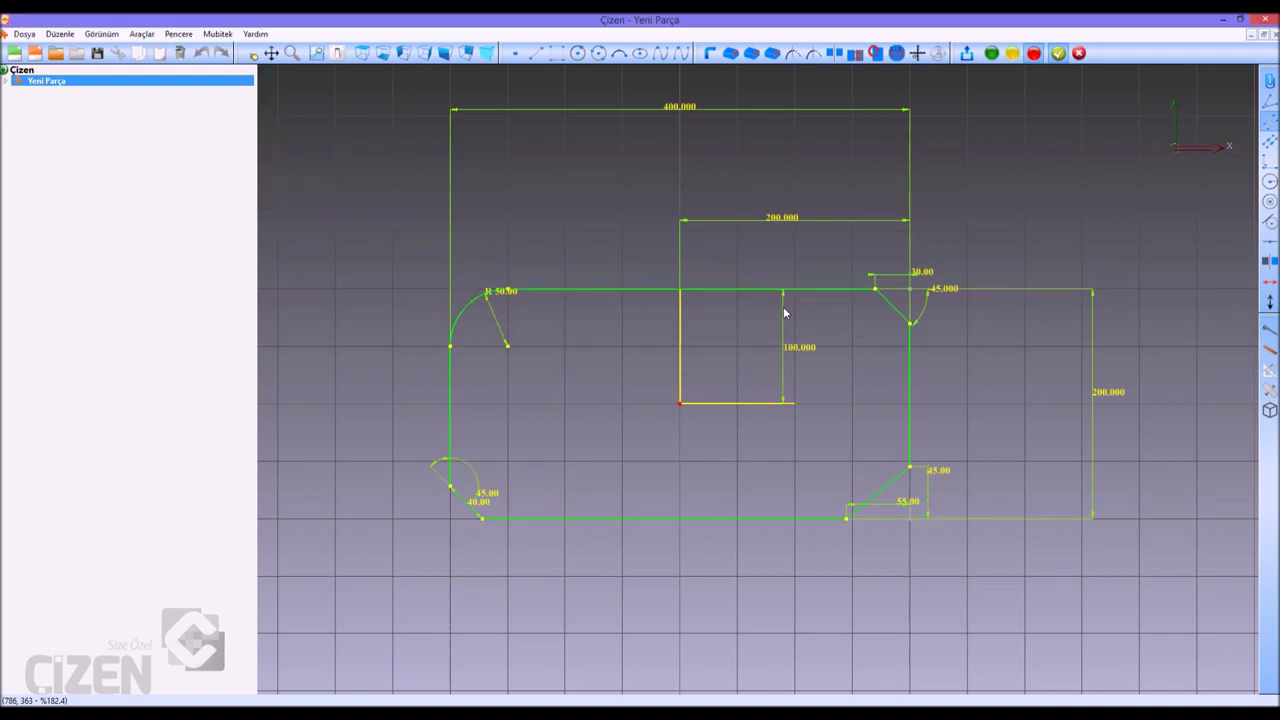
Exit the sketch, pad the profile into a solid plate, and start a sketch on its top face
click(966, 53)
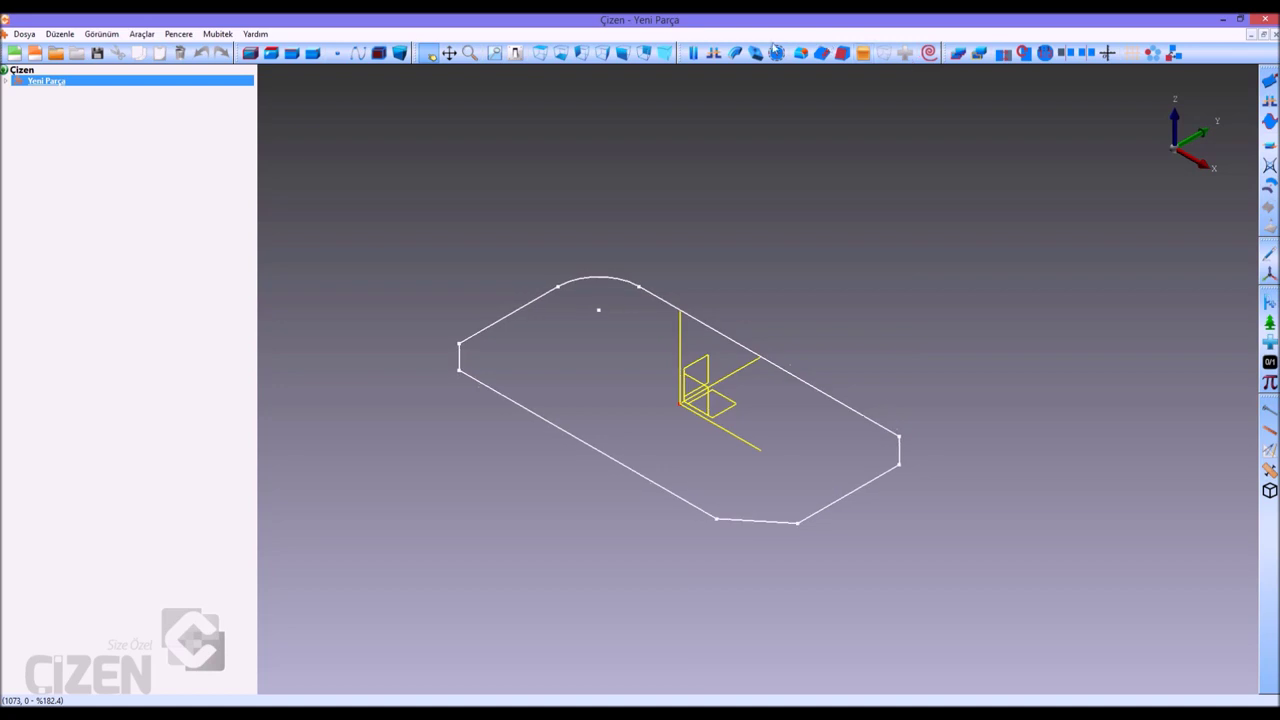
click(693, 53)
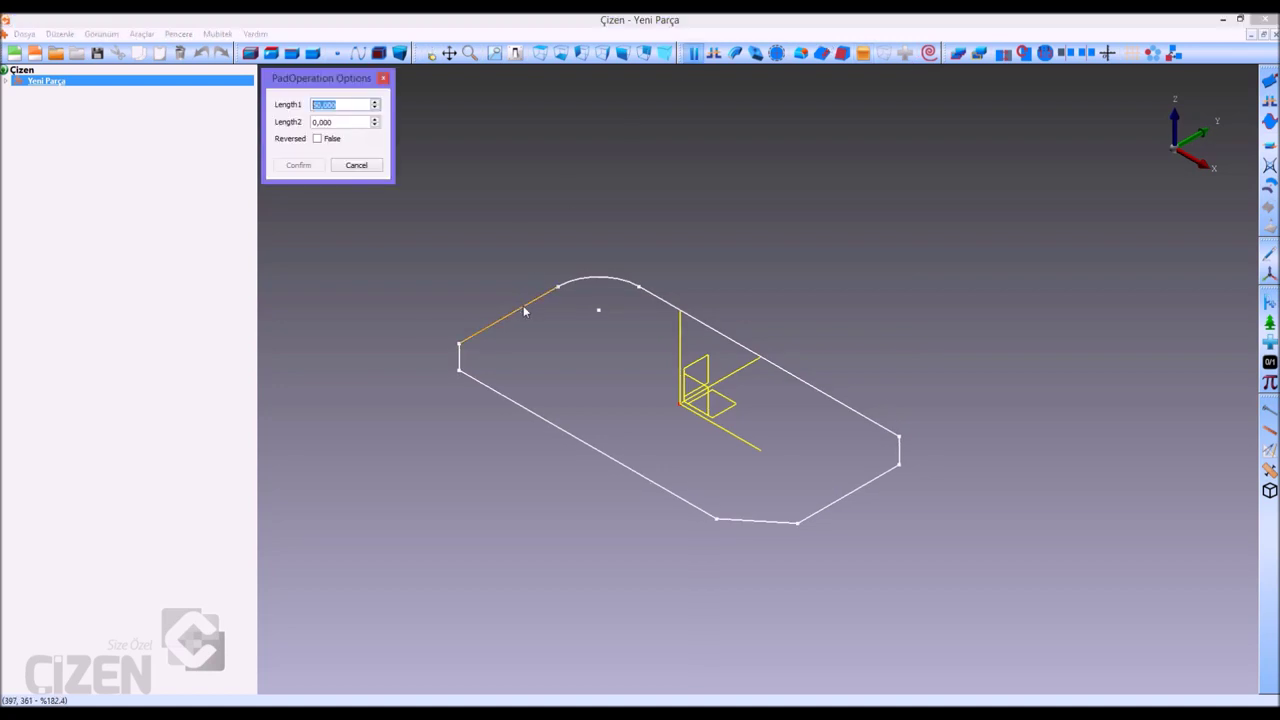
key(Return)
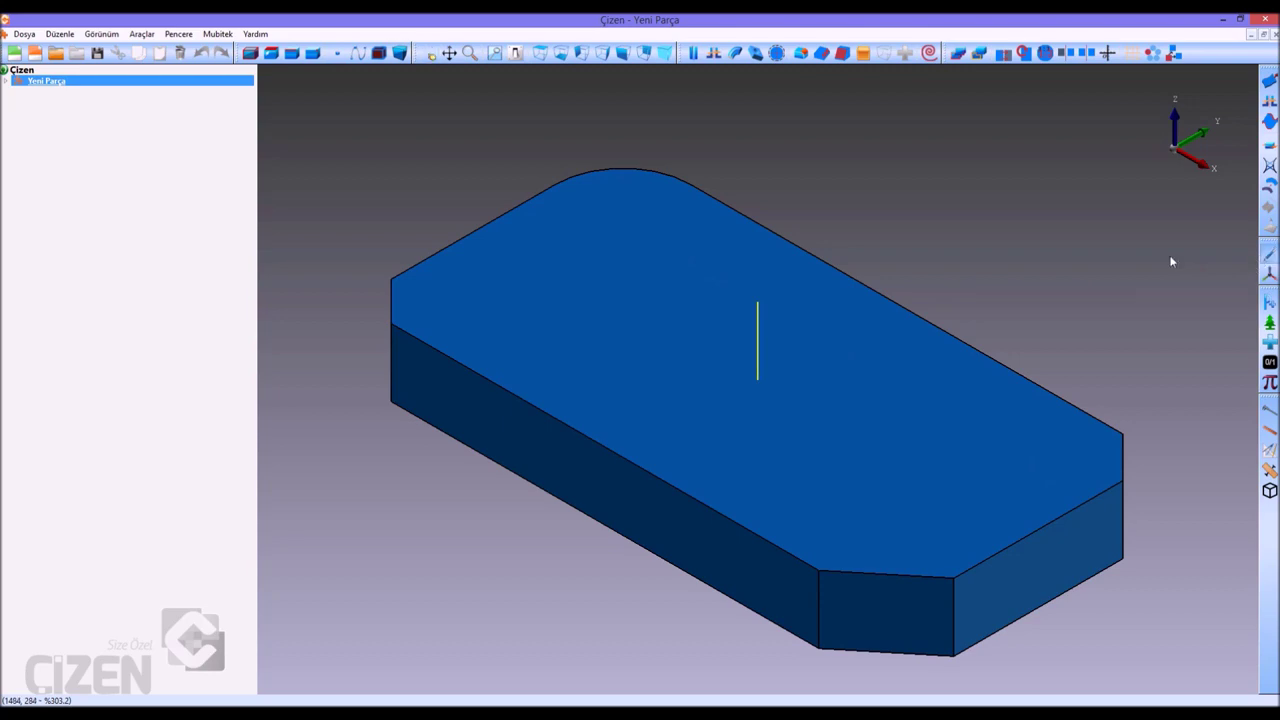
click(774, 400)
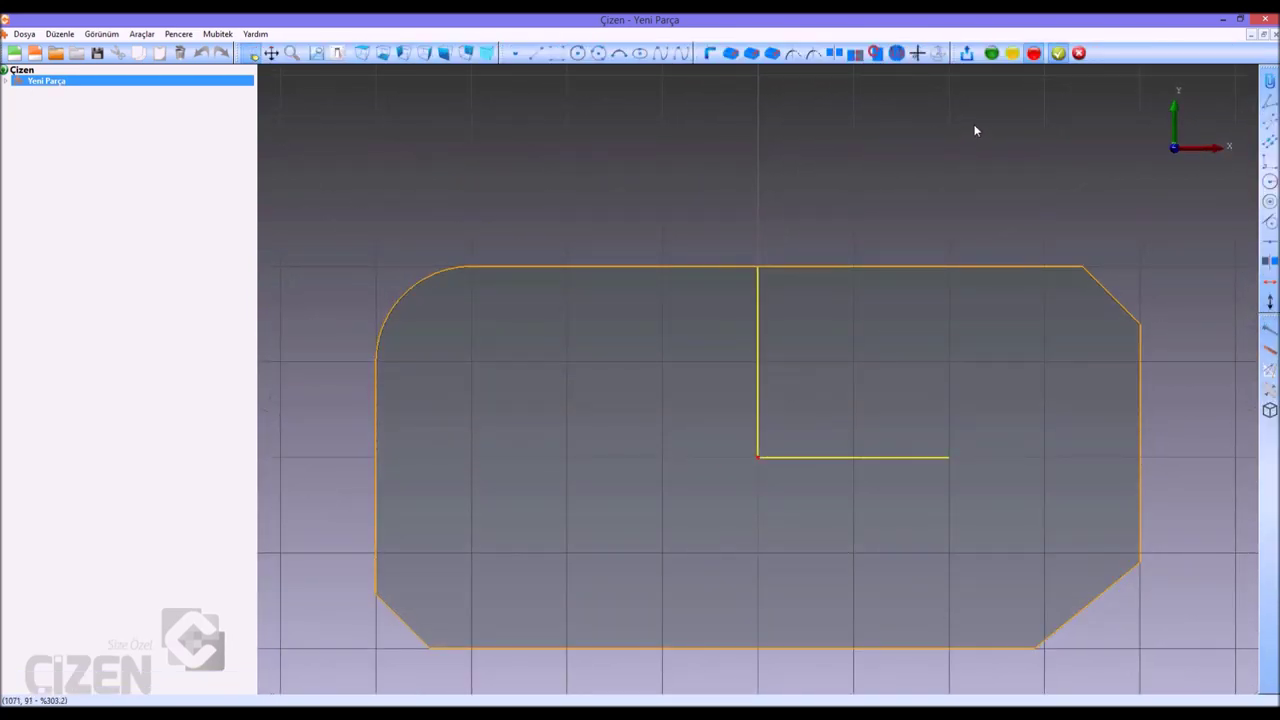
click(973, 126)
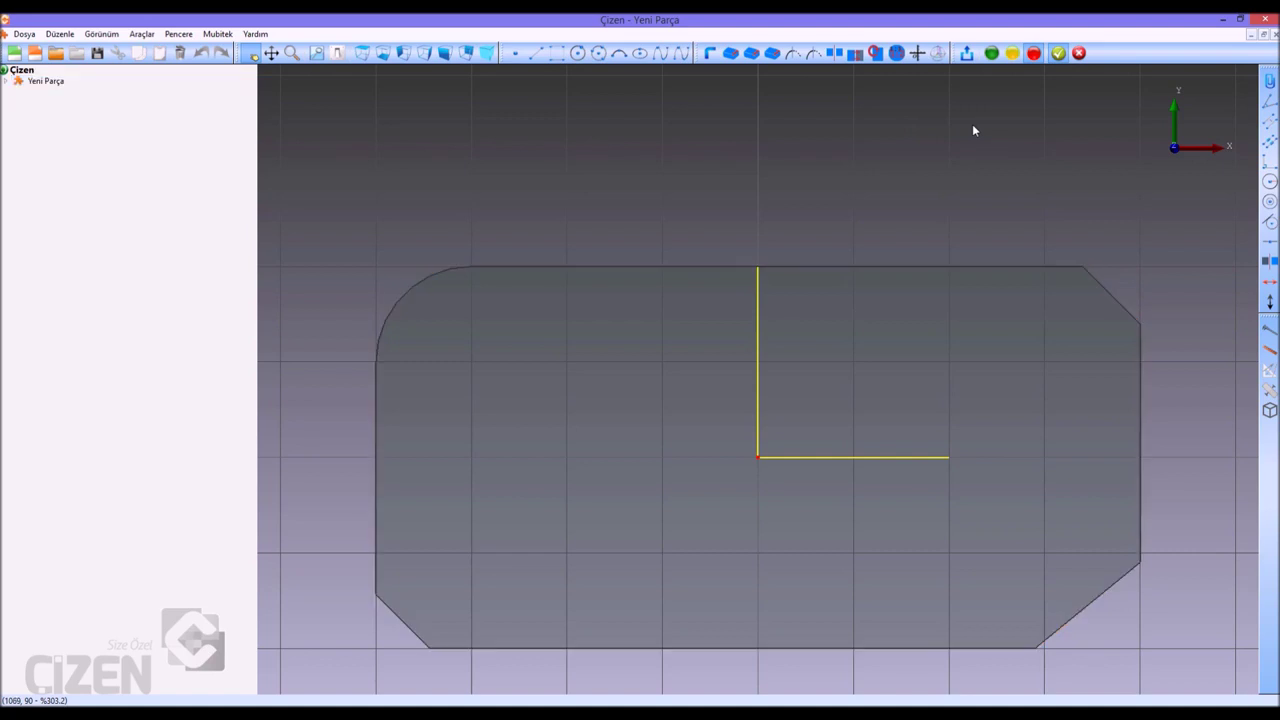
click(1014, 55)
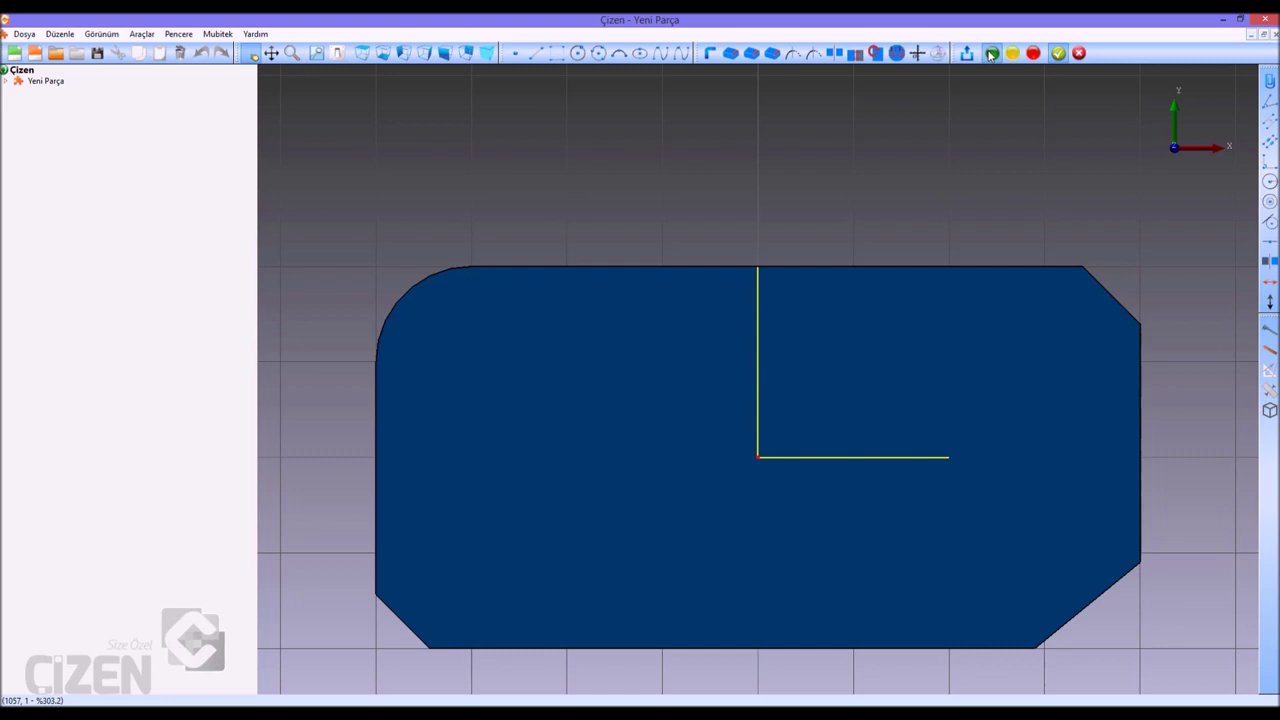
click(1013, 55)
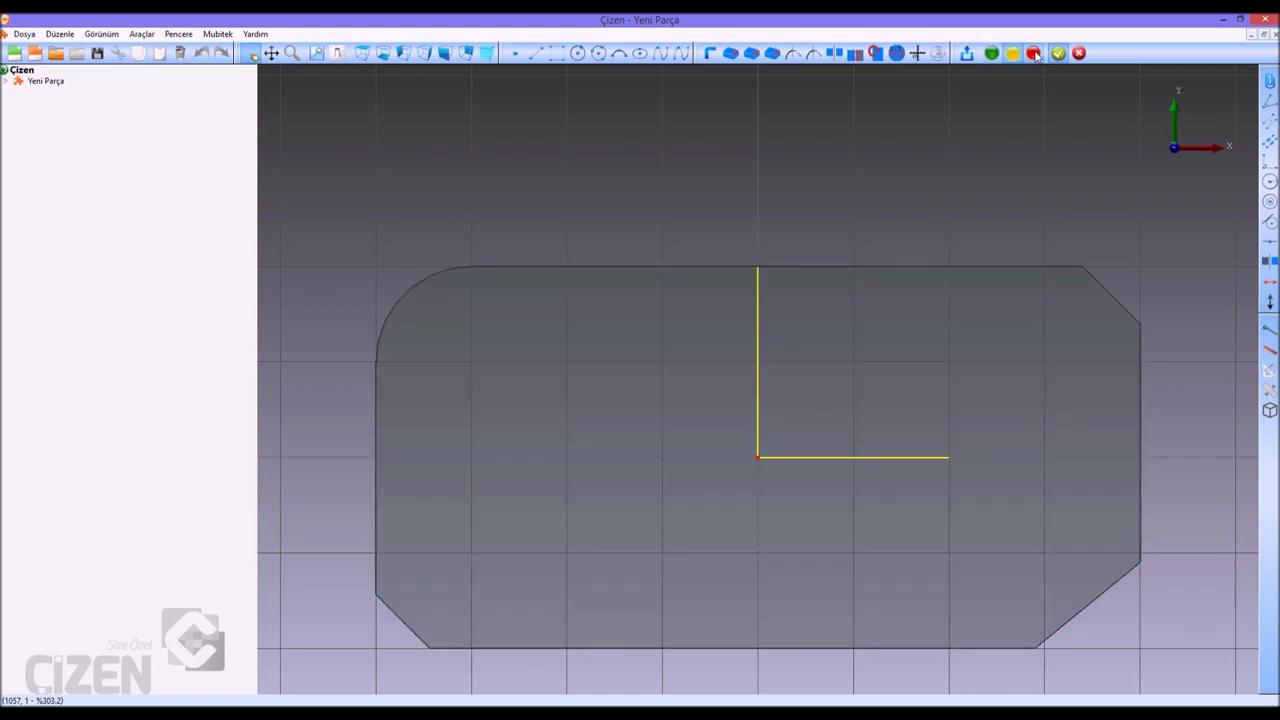
click(1035, 54)
click(1013, 55)
Draw a centre-point circle and a three-point circle on the top face
scroll(852, 250, down, 1)
scroll(851, 268, down, 1)
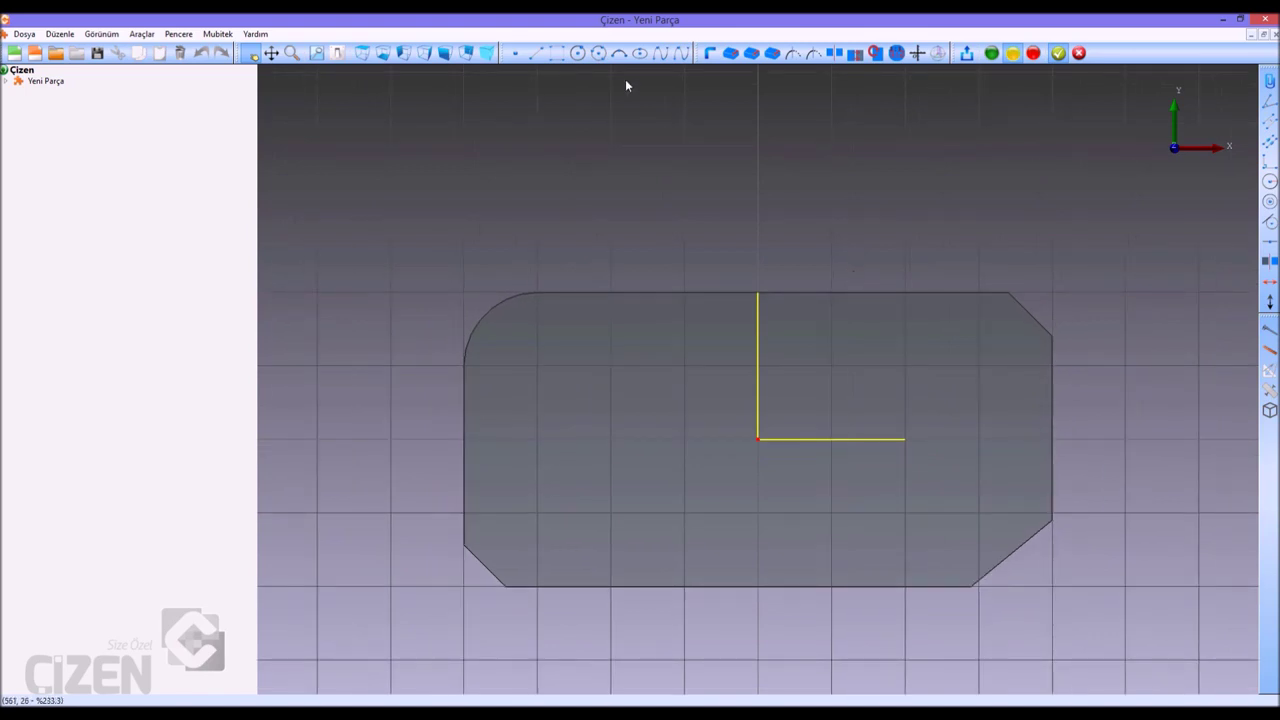
click(578, 53)
click(621, 416)
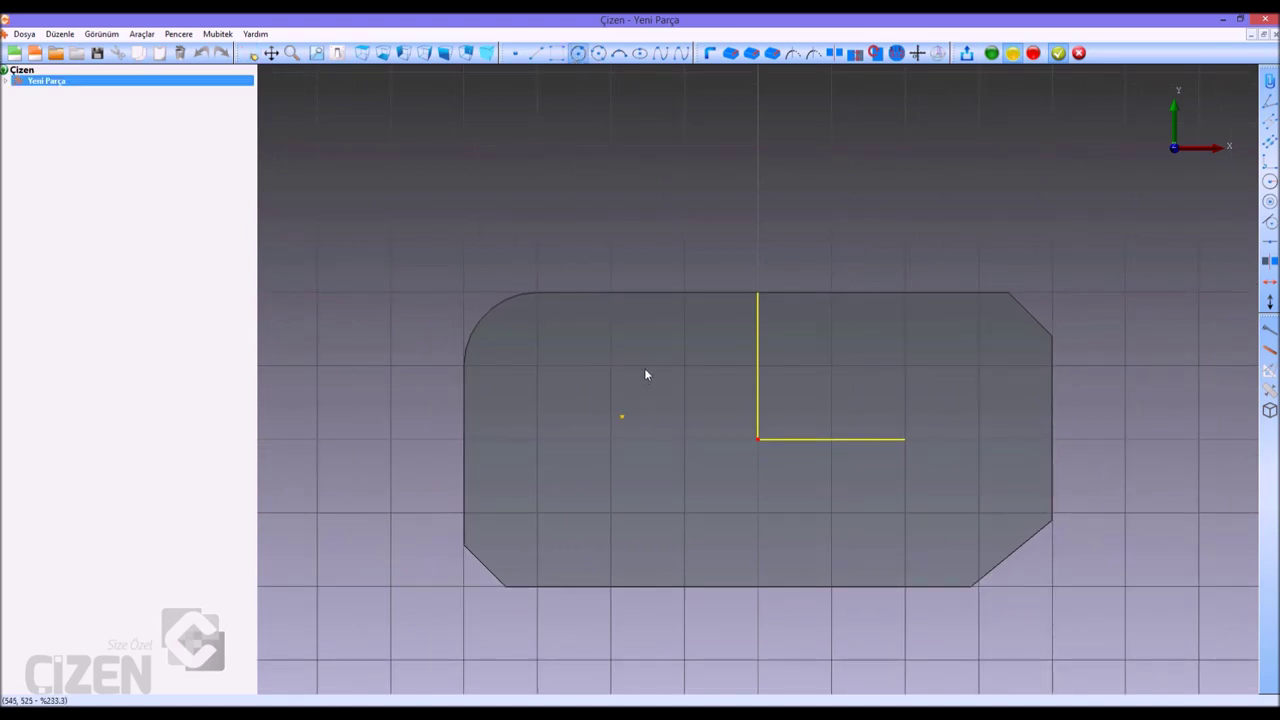
click(652, 361)
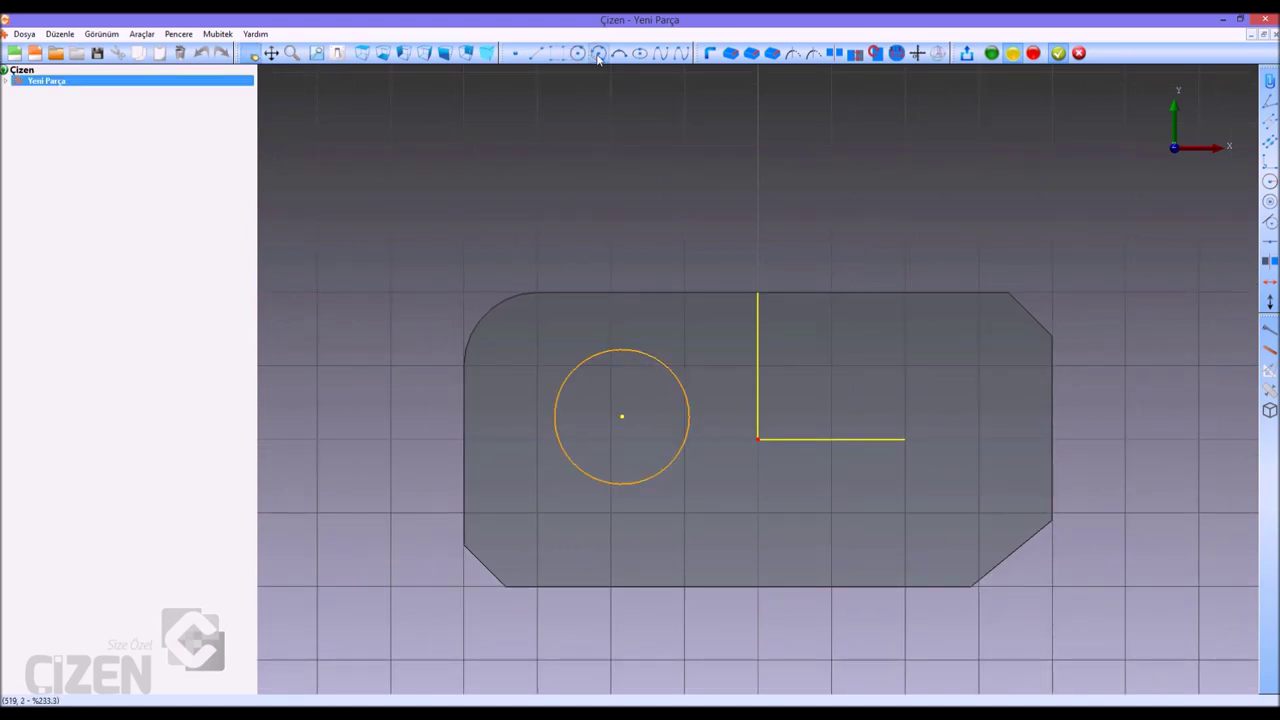
click(598, 55)
click(638, 417)
click(629, 396)
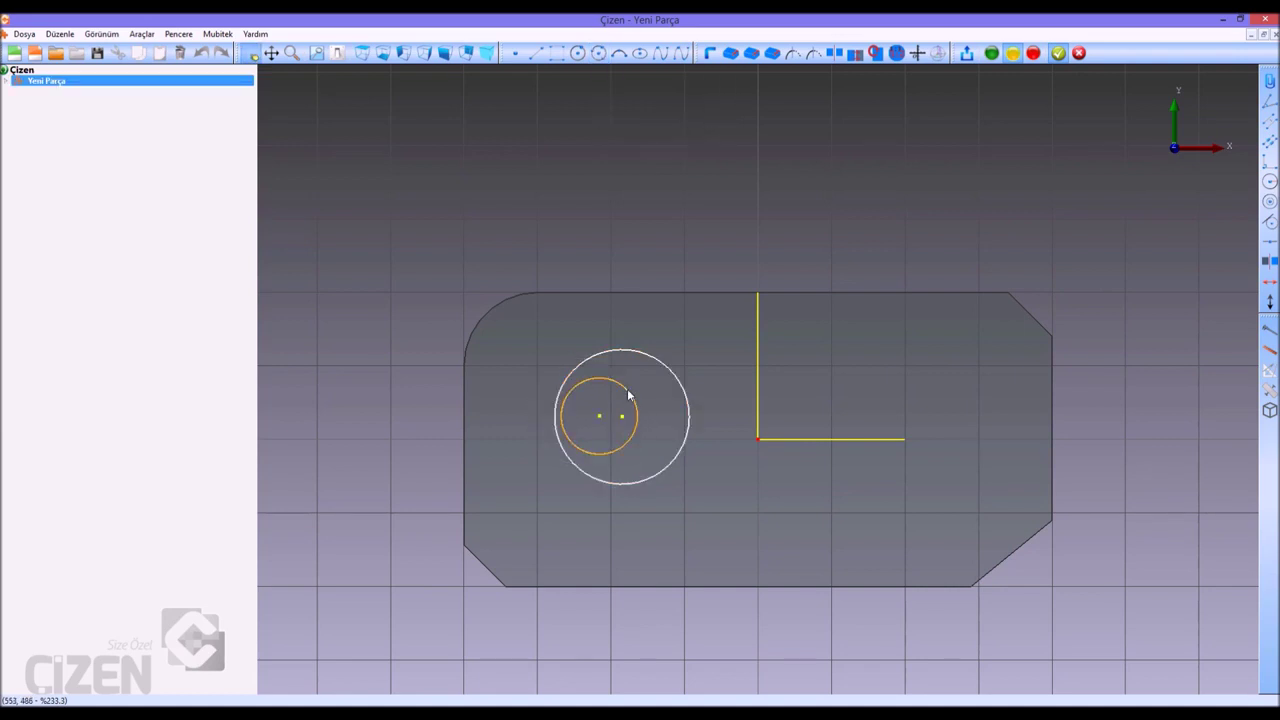
Make the two circles concentric and centre them on the reference origin
click(620, 352)
click(609, 381)
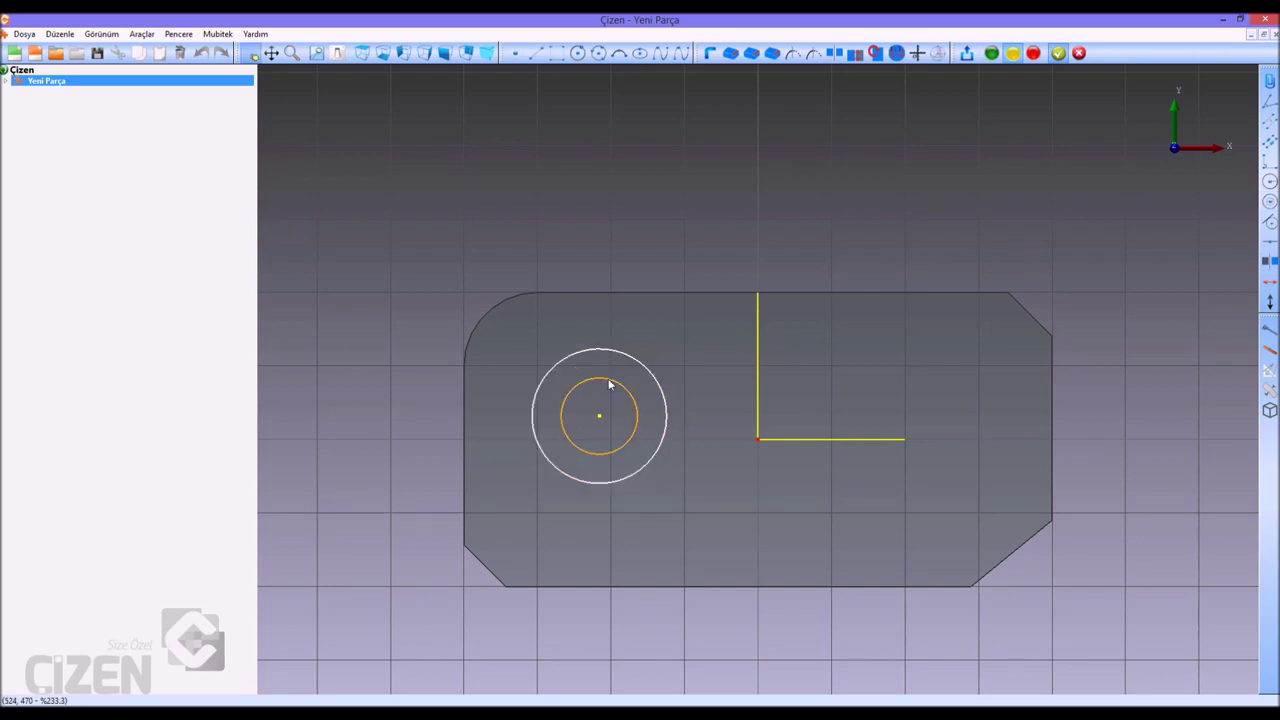
click(1269, 242)
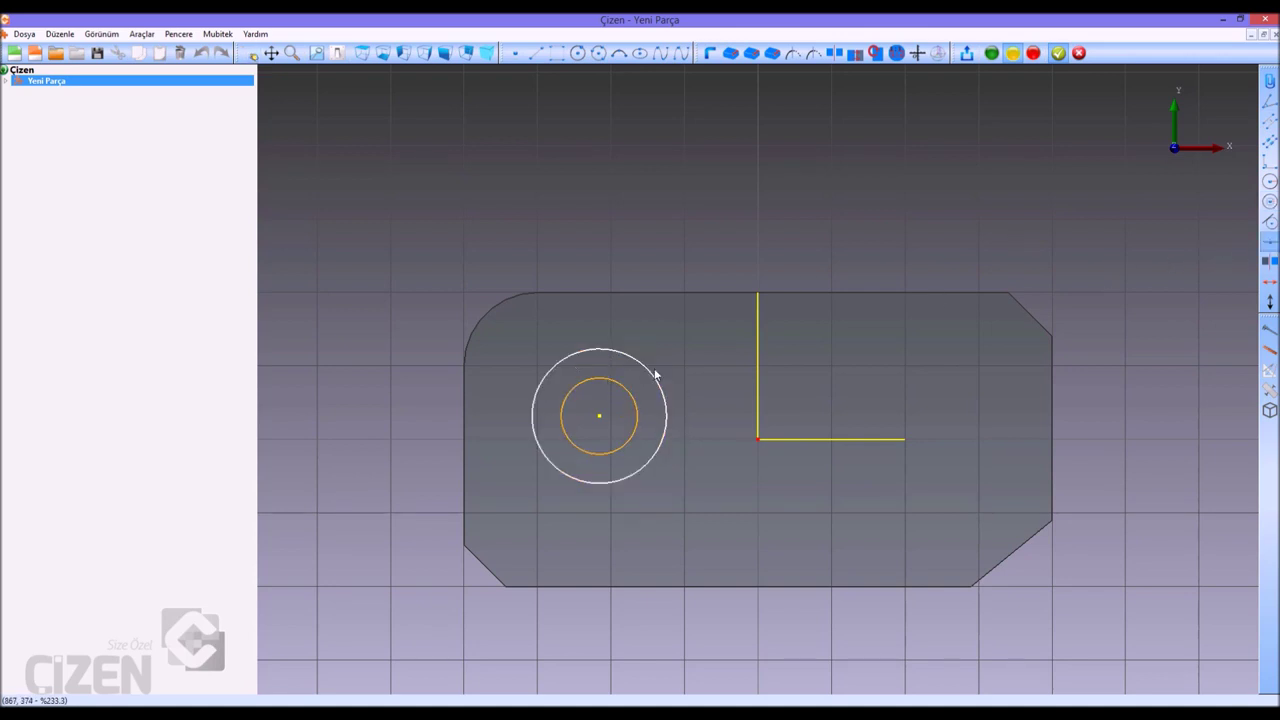
click(757, 438)
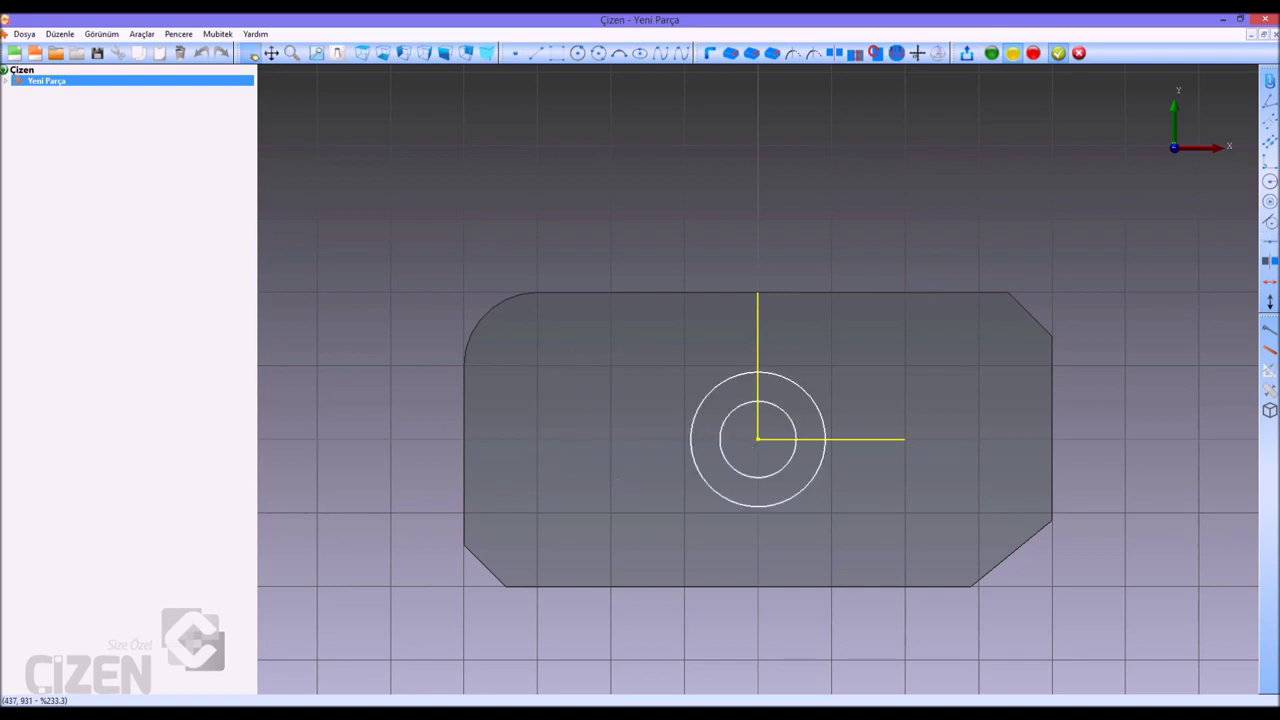
click(675, 415)
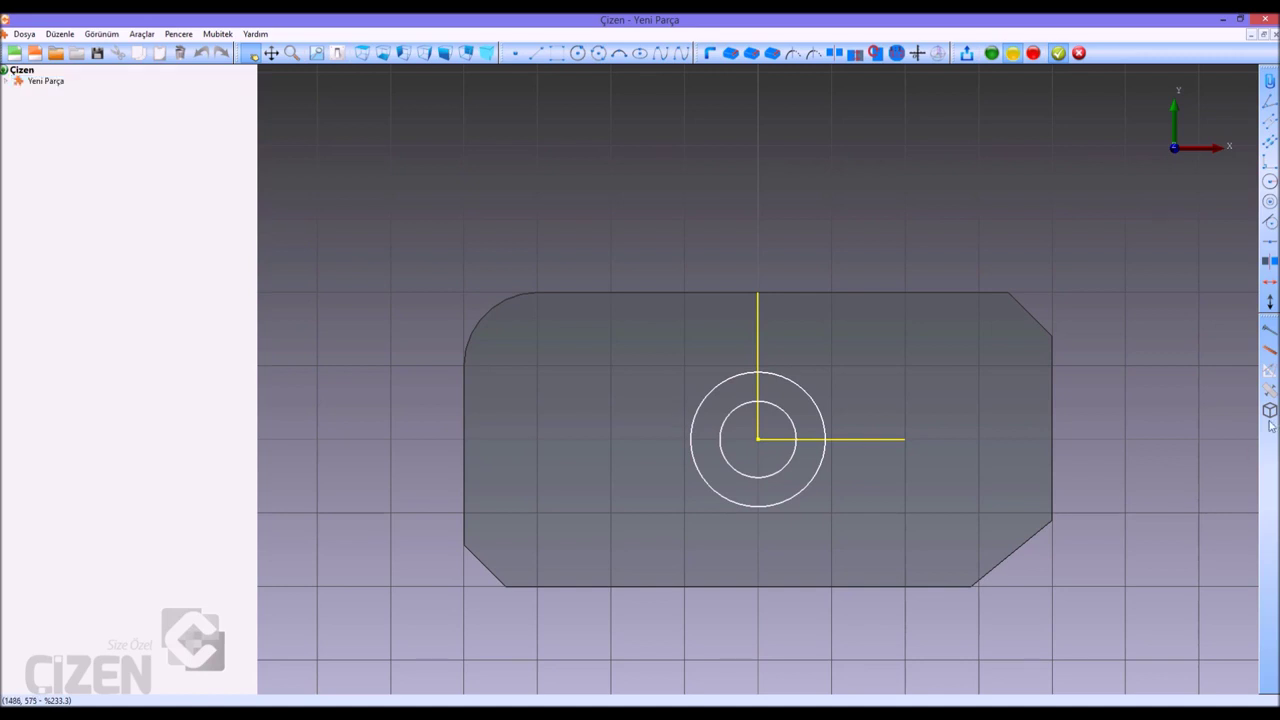
click(1270, 182)
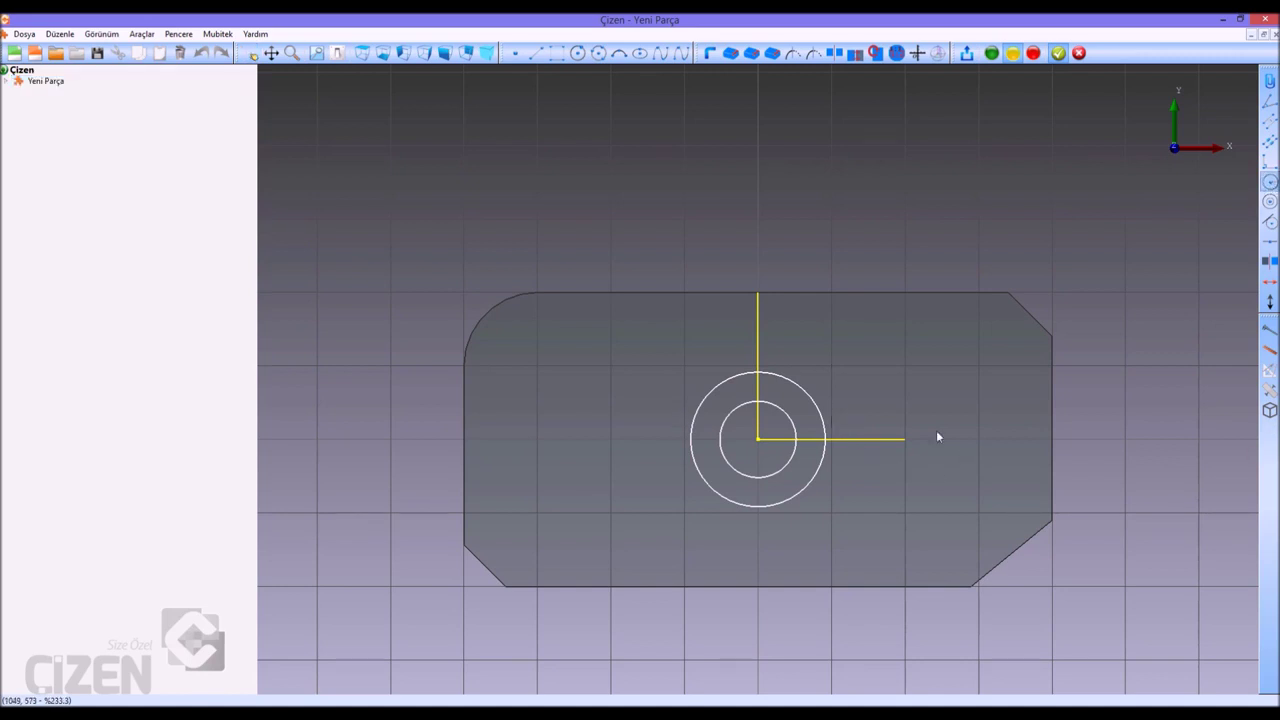
Give the inner circle radius 10 and the outer circle radius 50
click(814, 395)
click(877, 324)
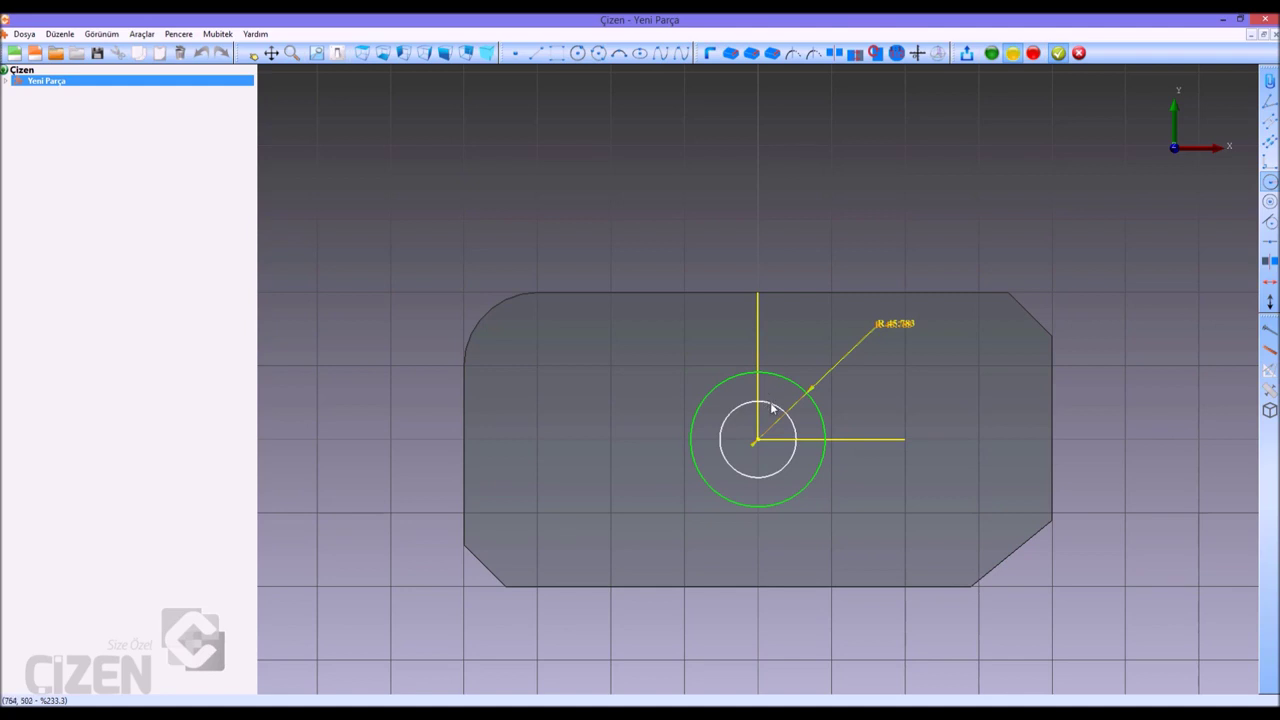
click(772, 408)
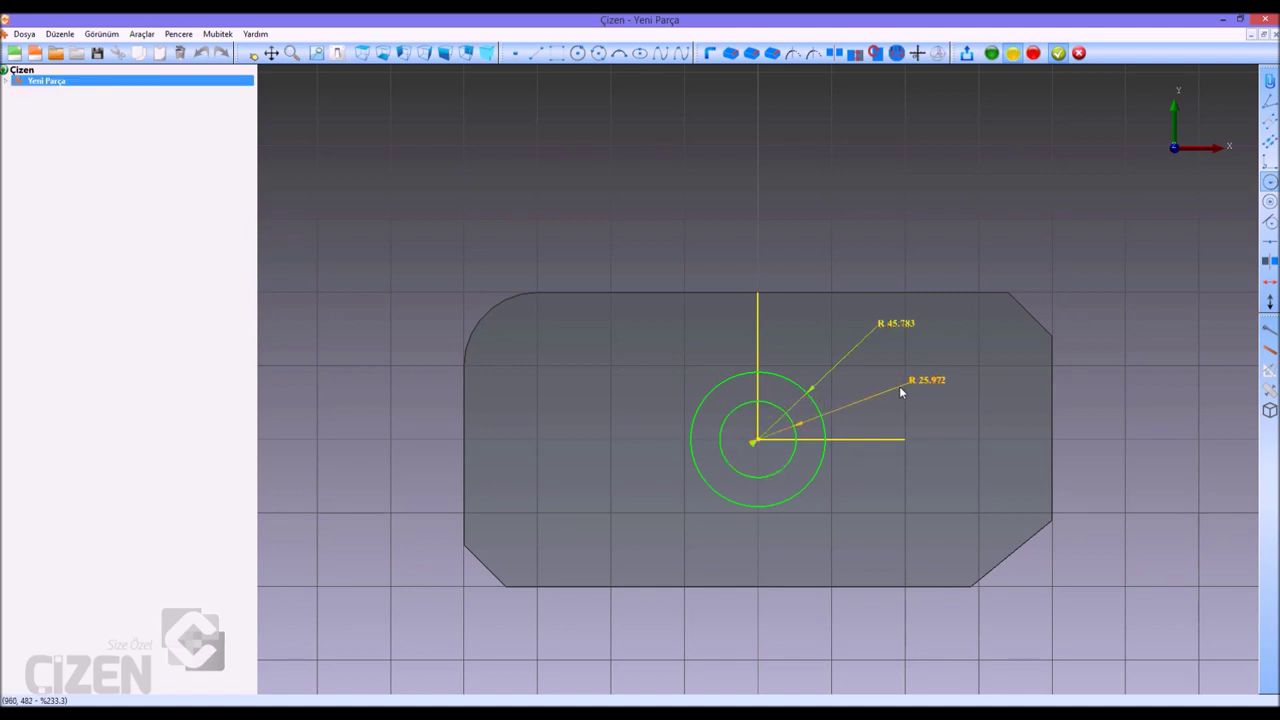
click(899, 390)
text(10)
key(Return)
scroll(845, 377, up, 2)
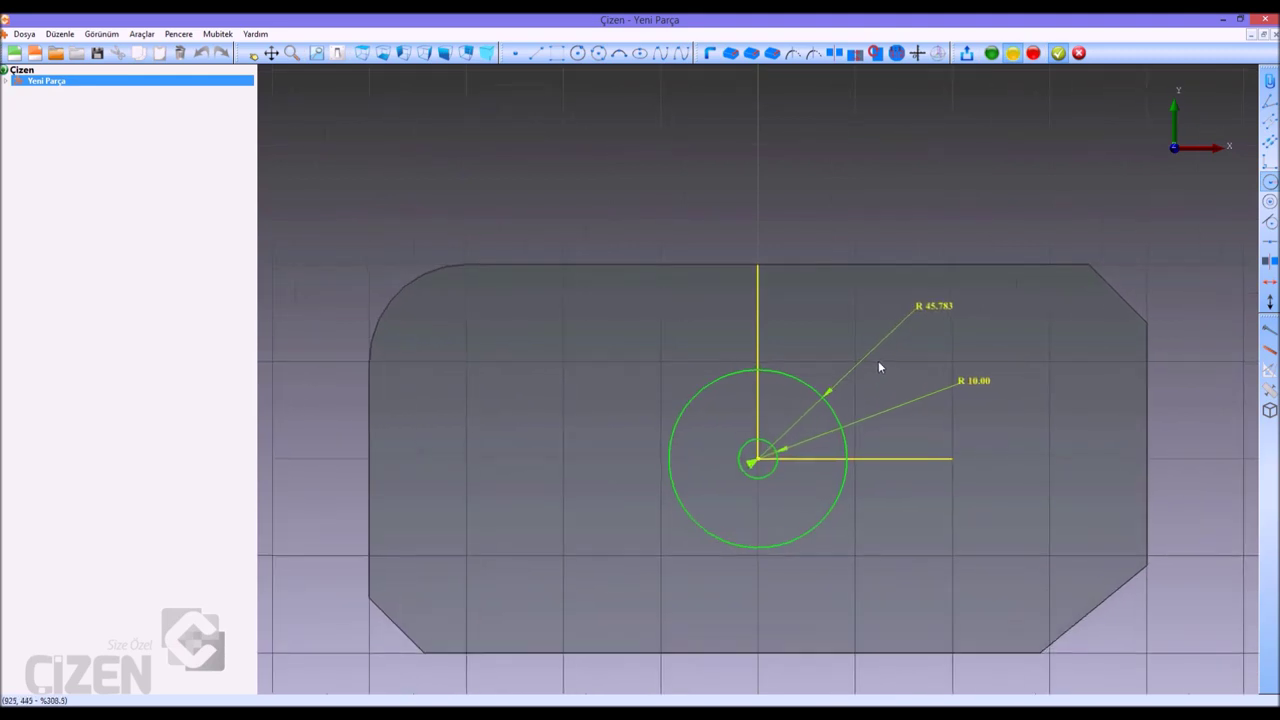
click(878, 317)
text(50)
key(Return)
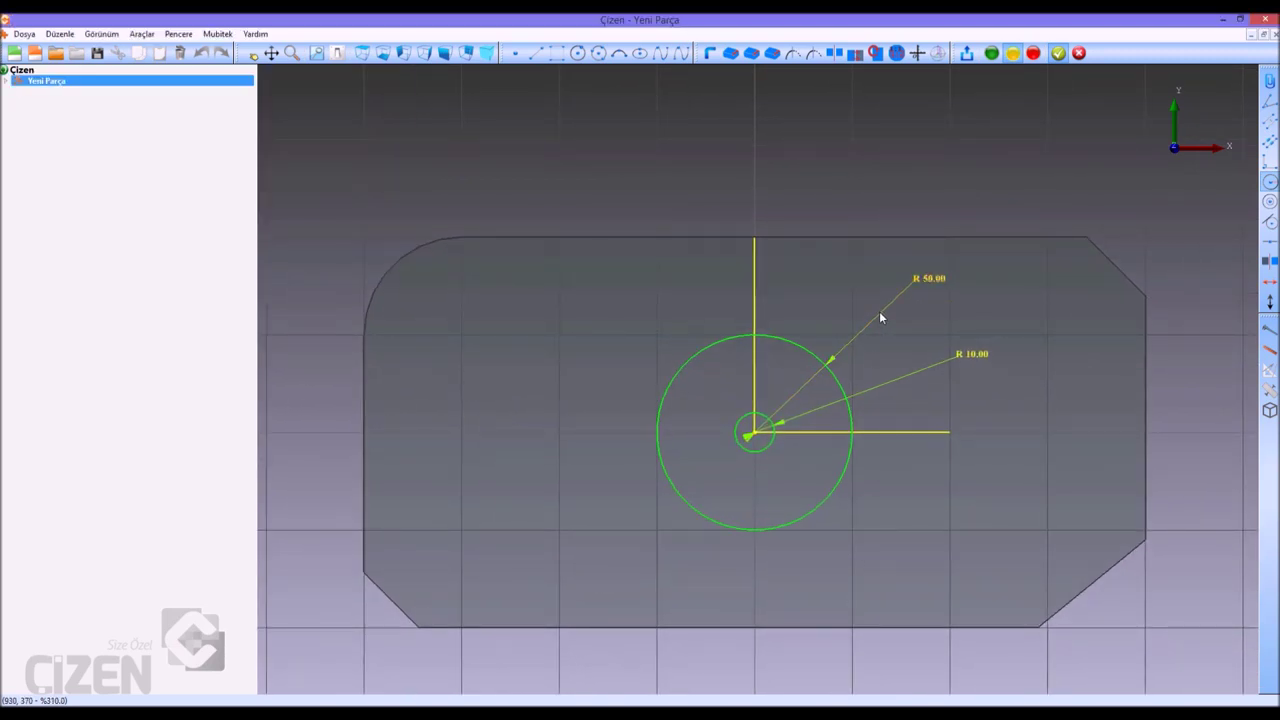
click(536, 53)
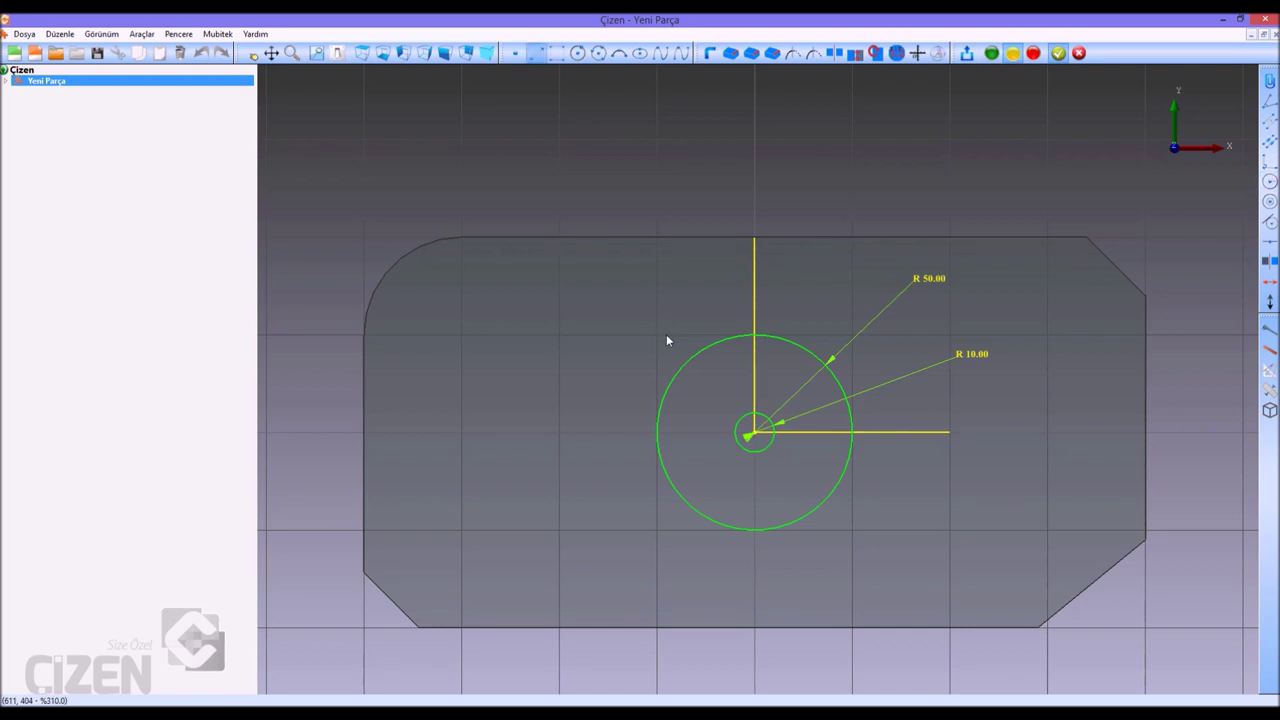
Draw two lines, one above and one below the circles
click(629, 337)
click(847, 326)
click(603, 505)
click(879, 509)
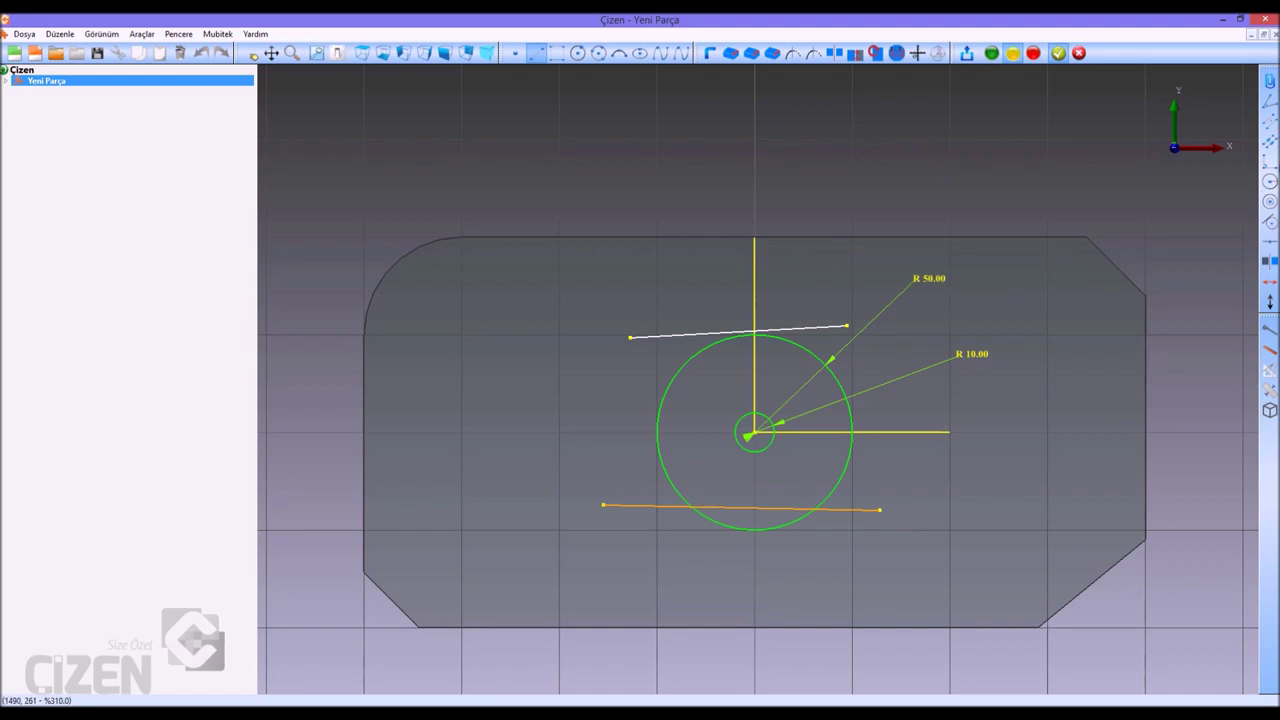
Make both lines parallel to the horizontal centre line, then dimension the top line from it
click(1271, 143)
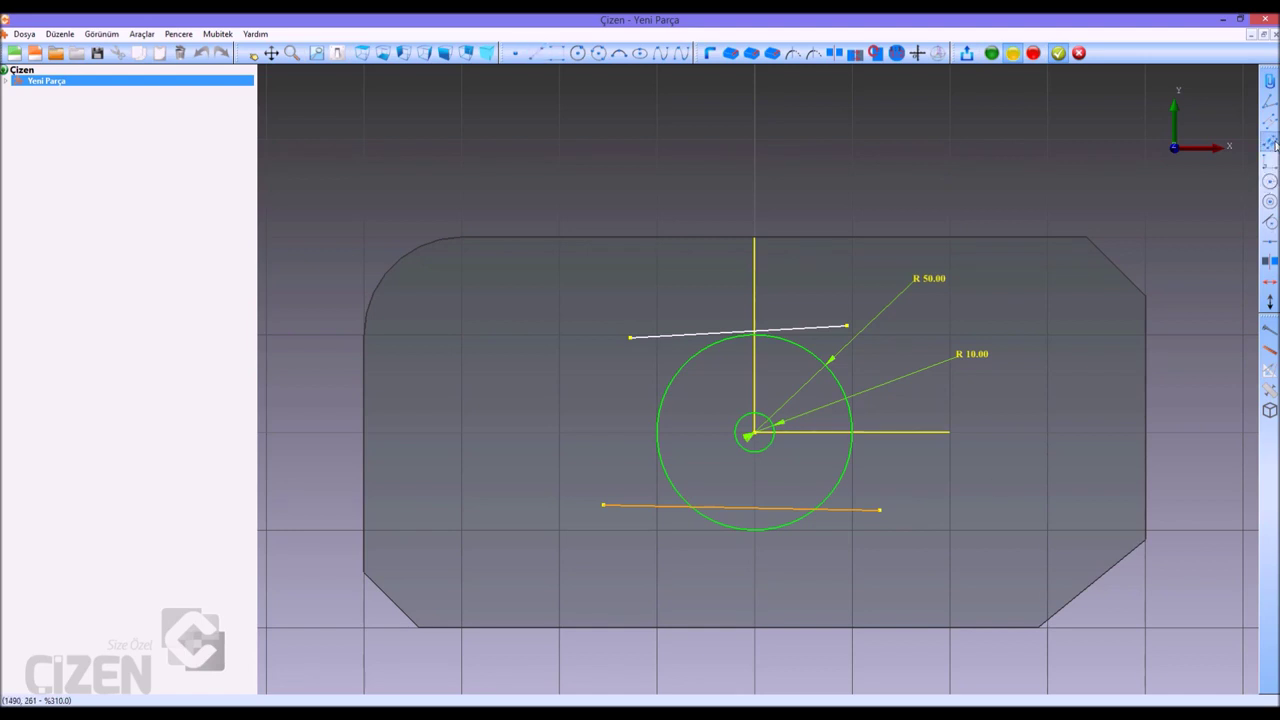
click(817, 327)
click(814, 431)
click(784, 511)
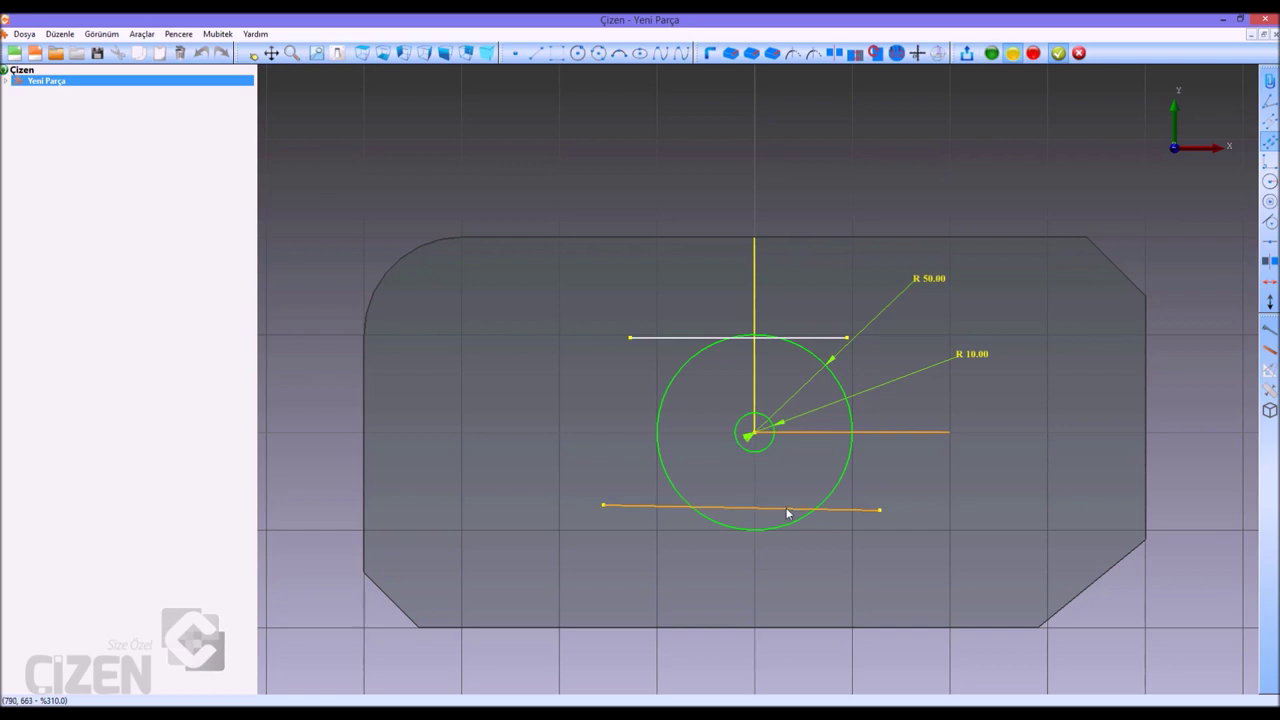
click(805, 431)
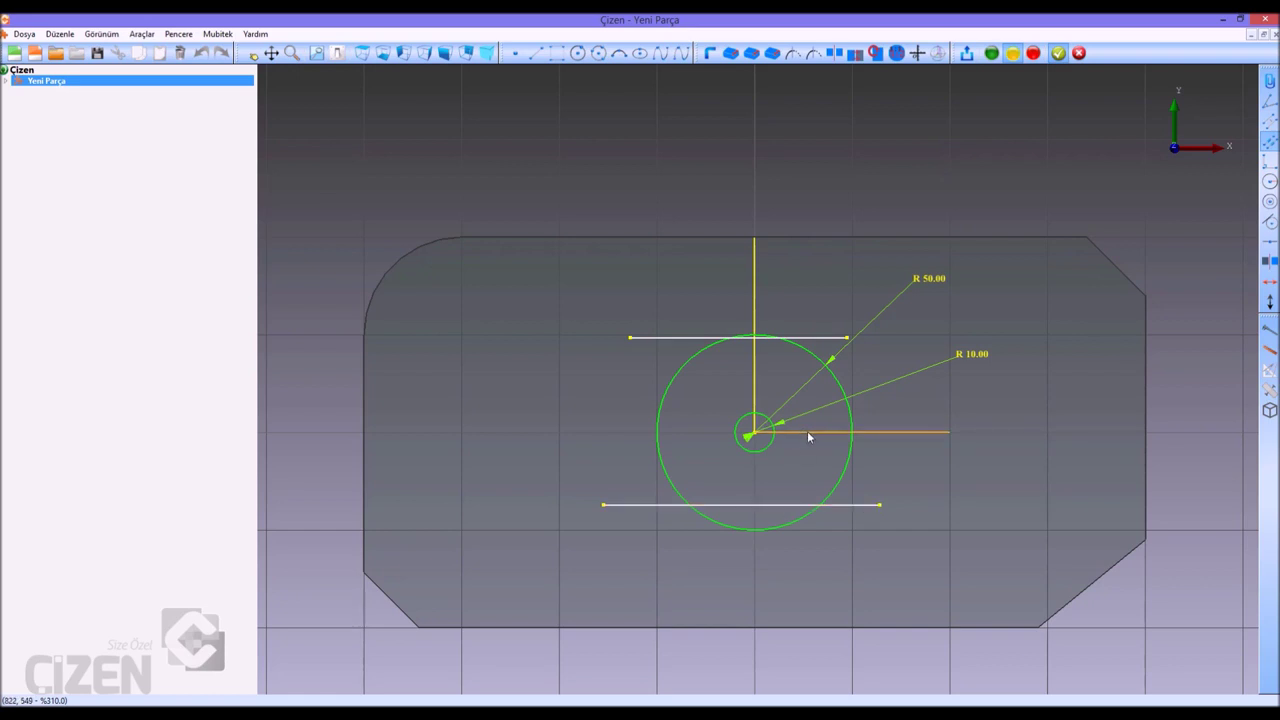
click(1270, 122)
click(799, 337)
click(832, 434)
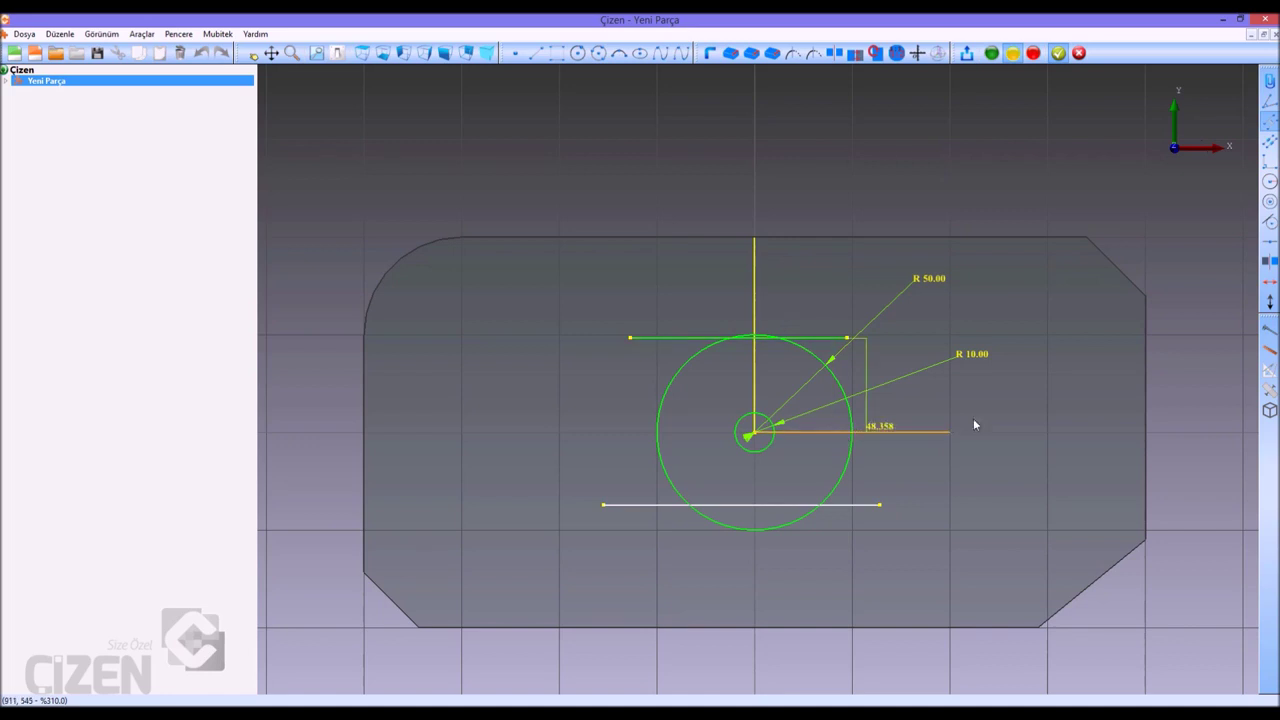
Dimension the top line 20 from the centre line
click(1041, 416)
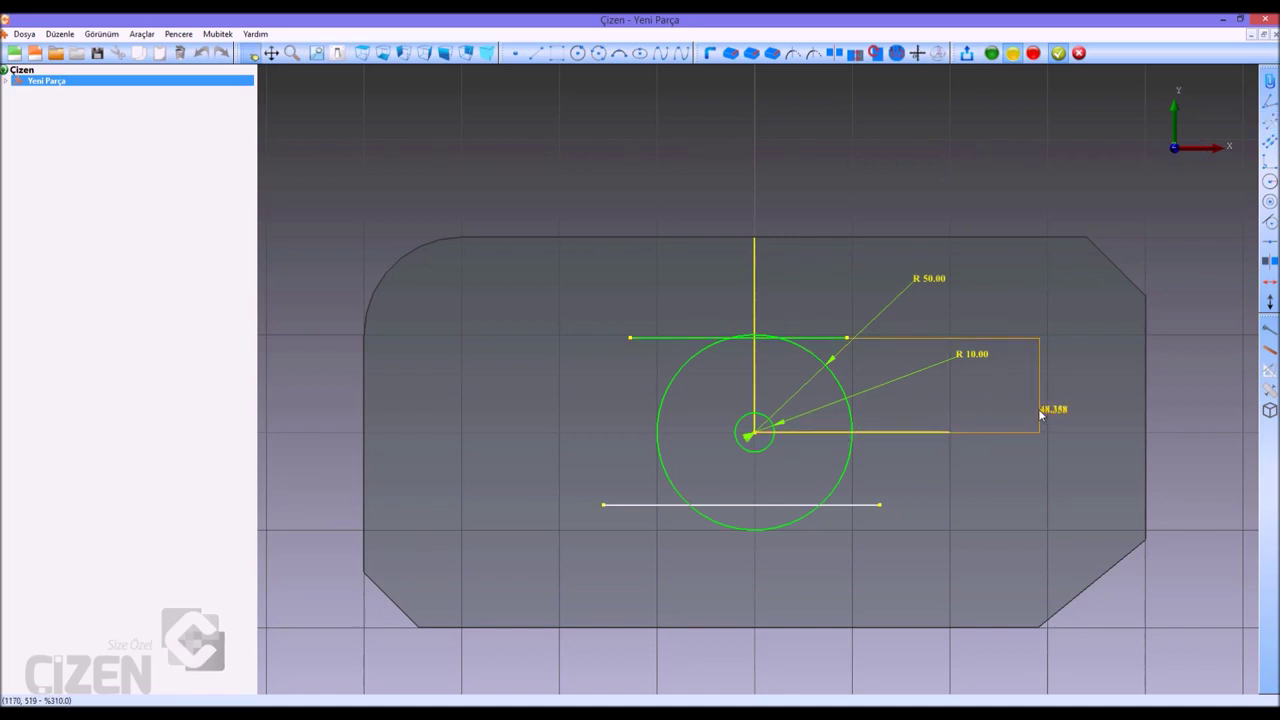
click(1040, 390)
text(20)
key(Return)
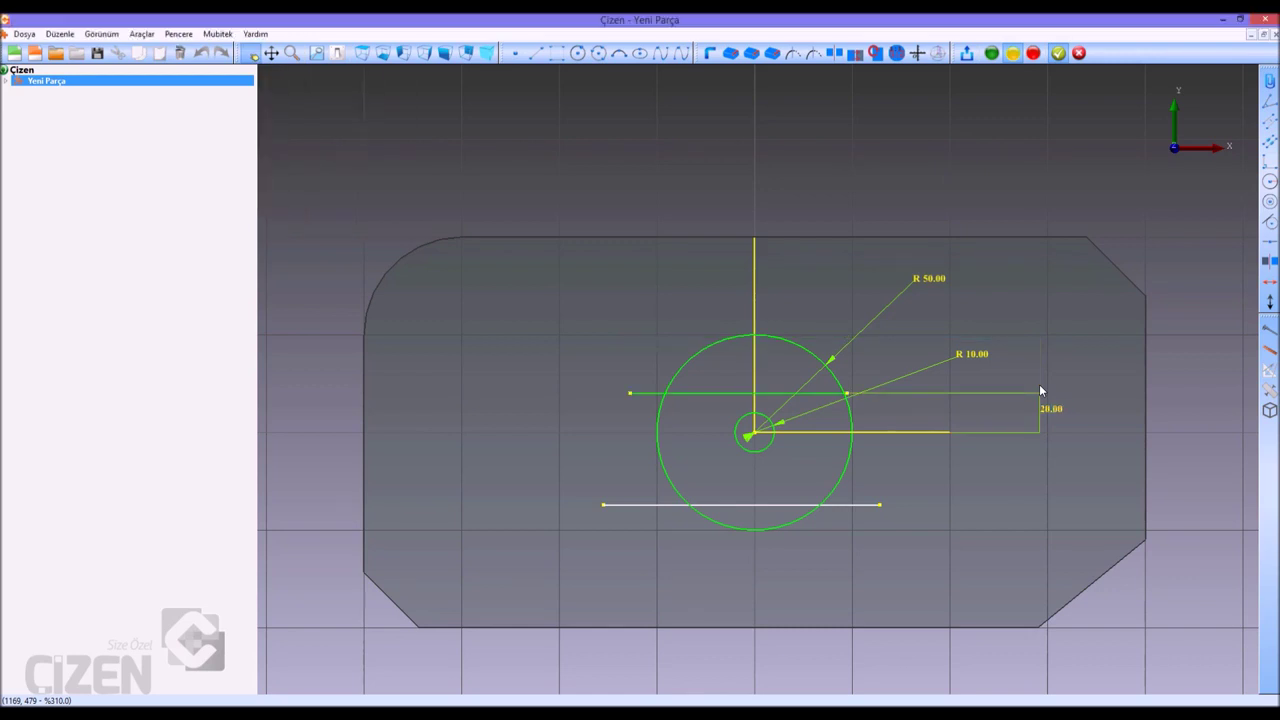
Dimension the bottom line 30 from the horizontal centre line
middle_drag(815, 406, 725, 361)
scroll(775, 335, up, 2)
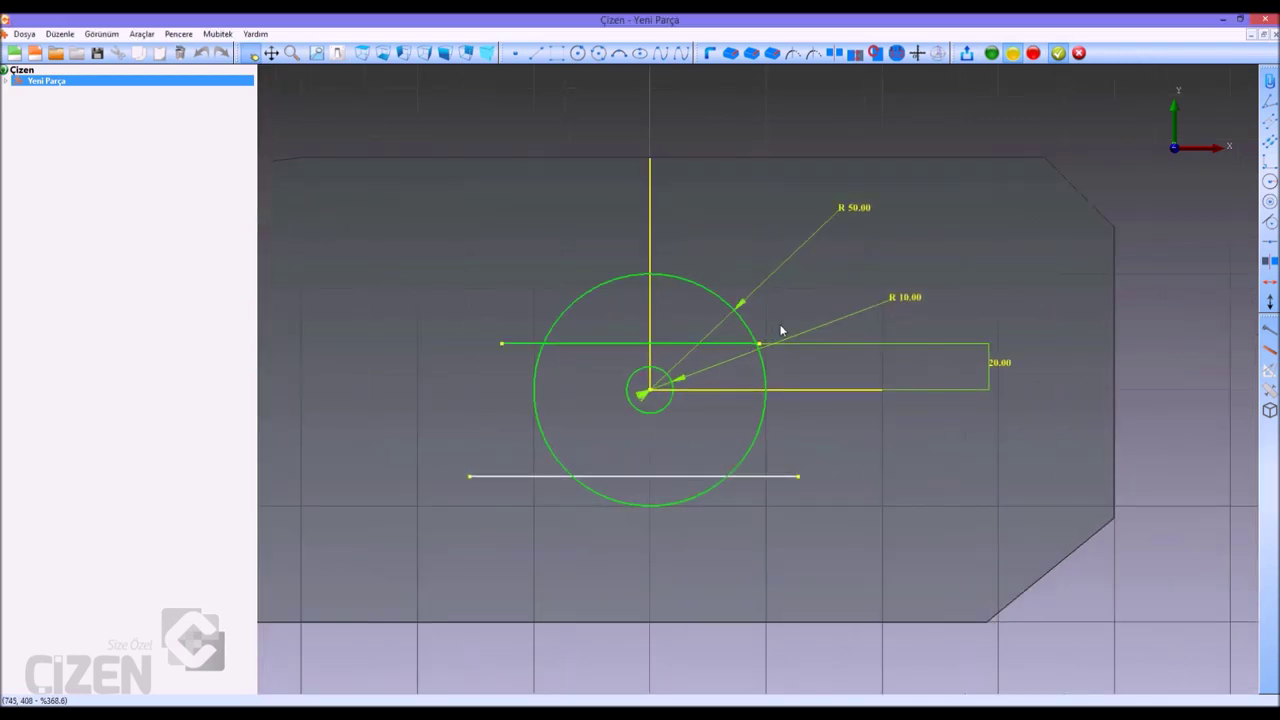
scroll(762, 345, up, 1)
drag(762, 341, 790, 340)
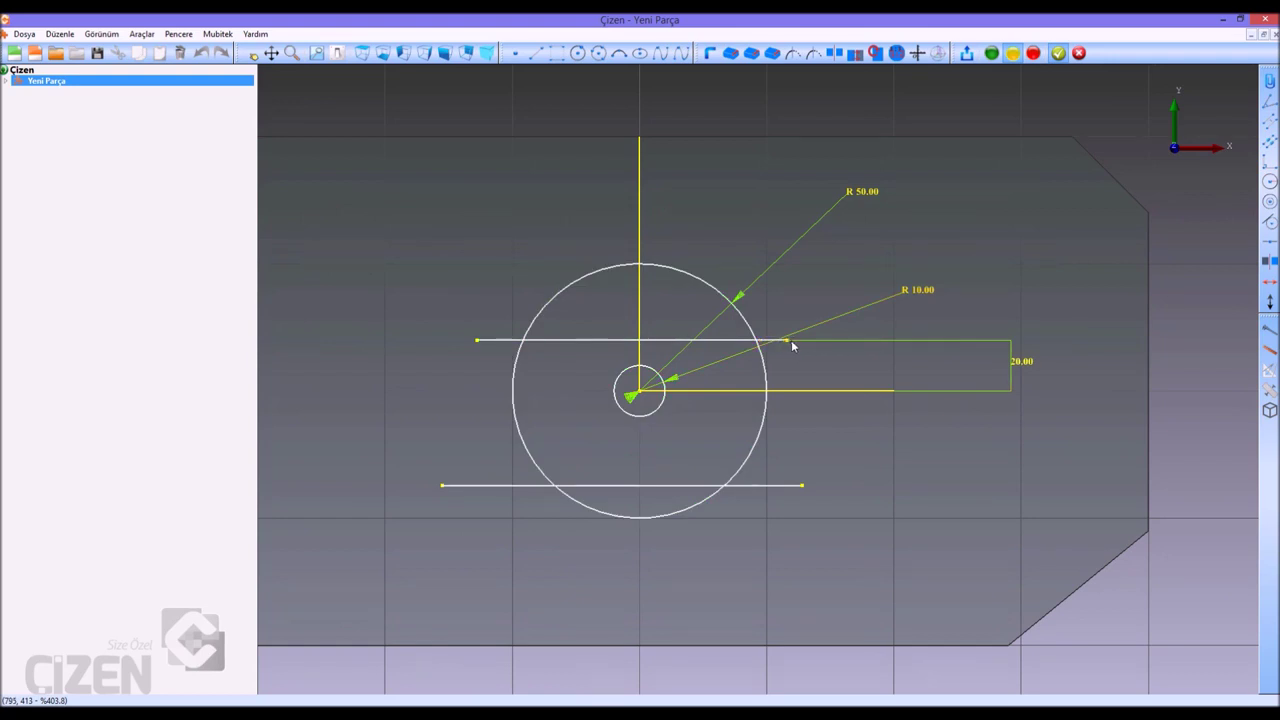
click(1270, 118)
click(748, 392)
click(711, 486)
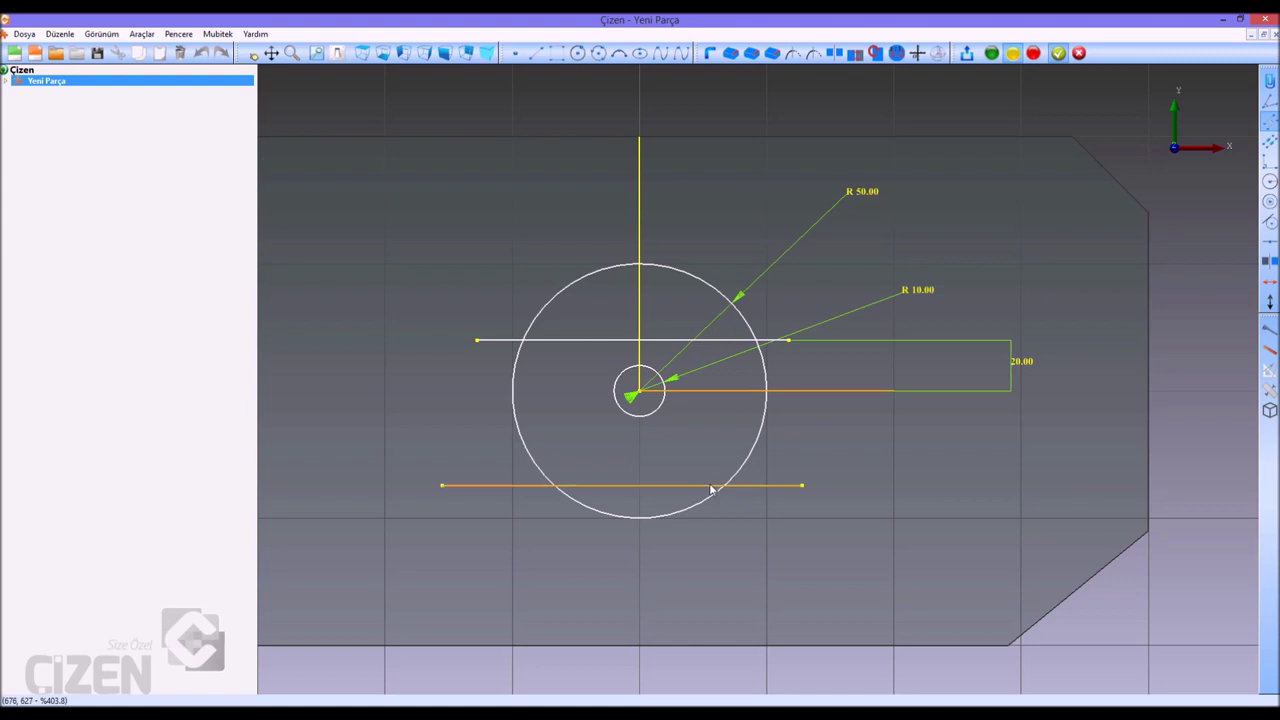
click(840, 437)
text(30)
key(Return)
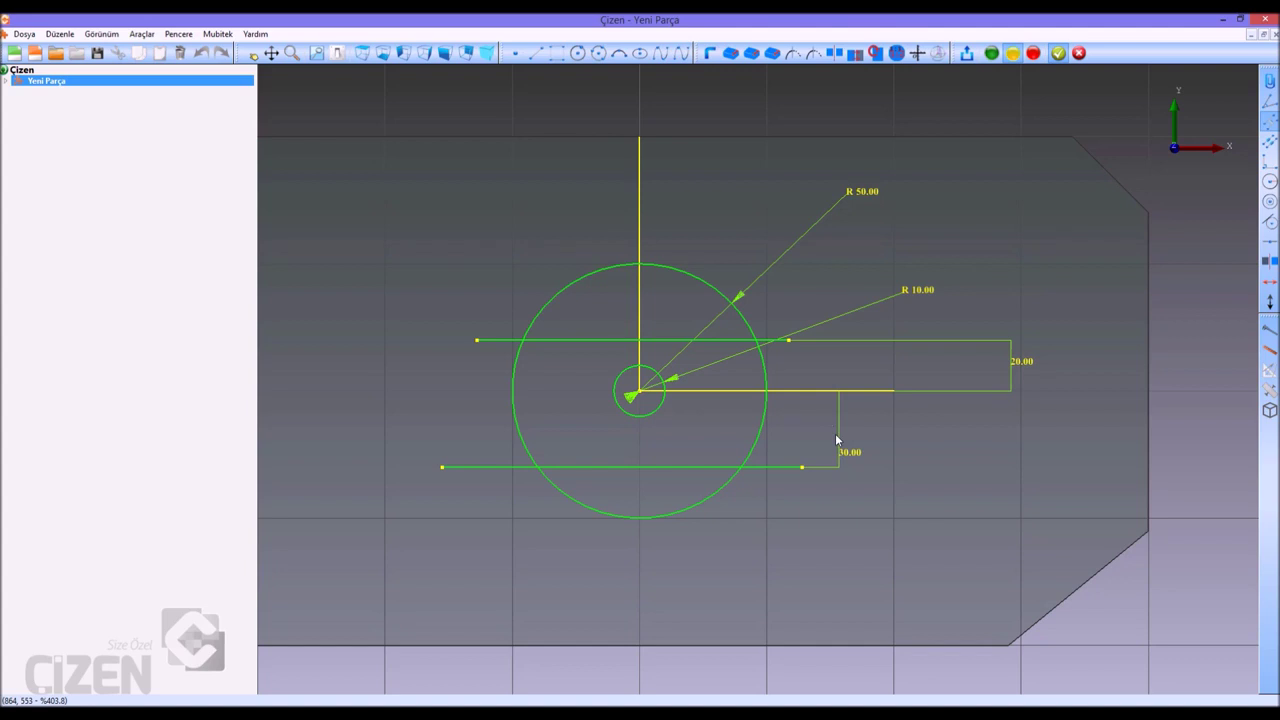
Quick-trim the four line stubs and the circle's upper and lower arcs, then exit the sketch
click(795, 54)
click(781, 339)
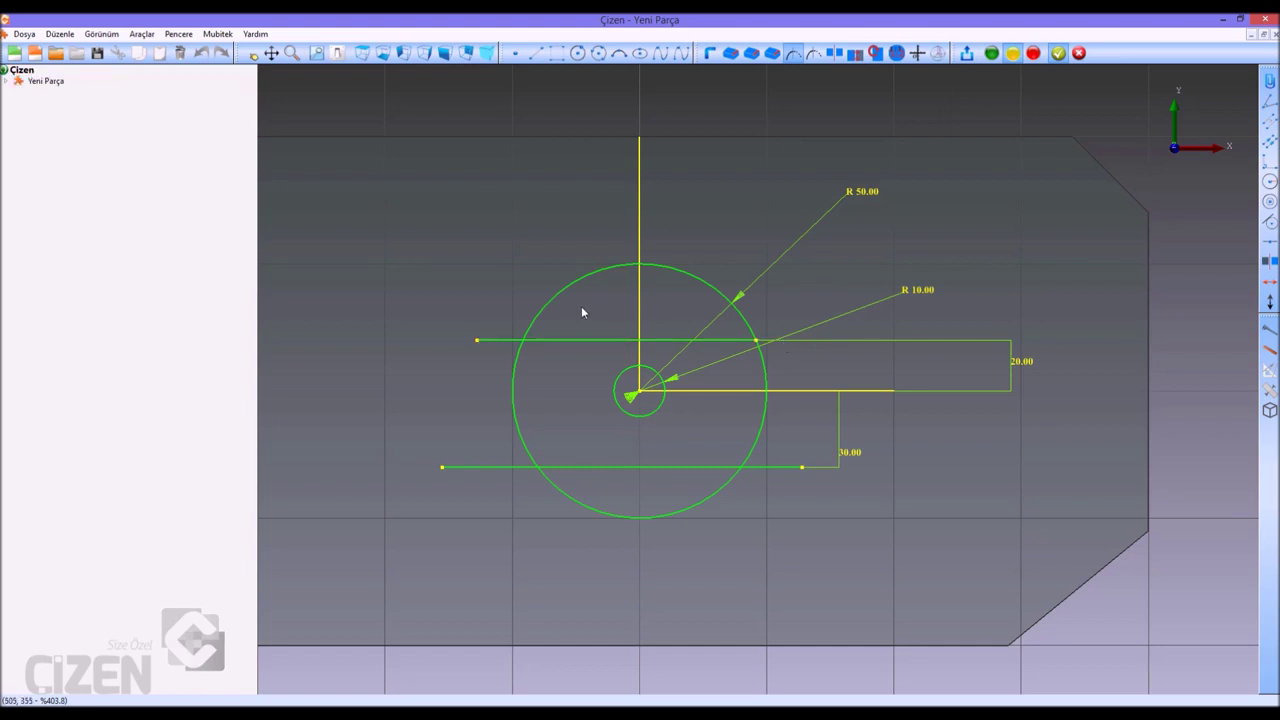
click(508, 344)
click(543, 305)
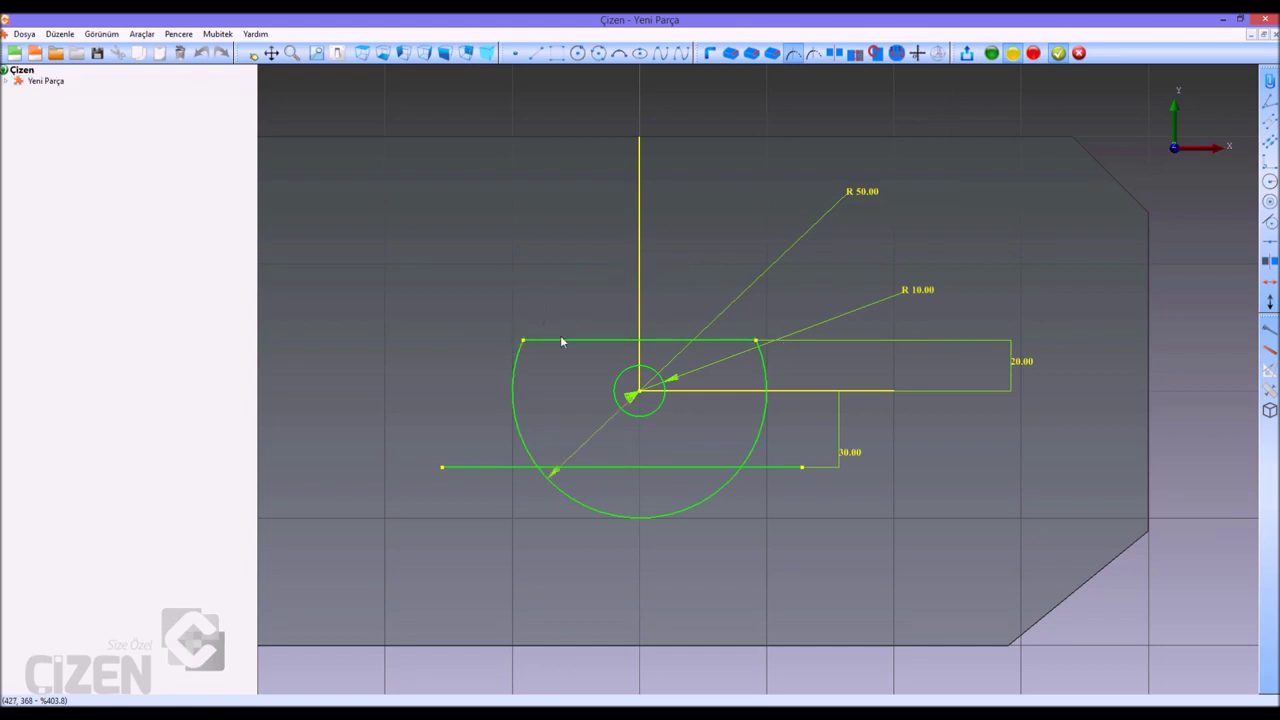
click(764, 467)
click(716, 491)
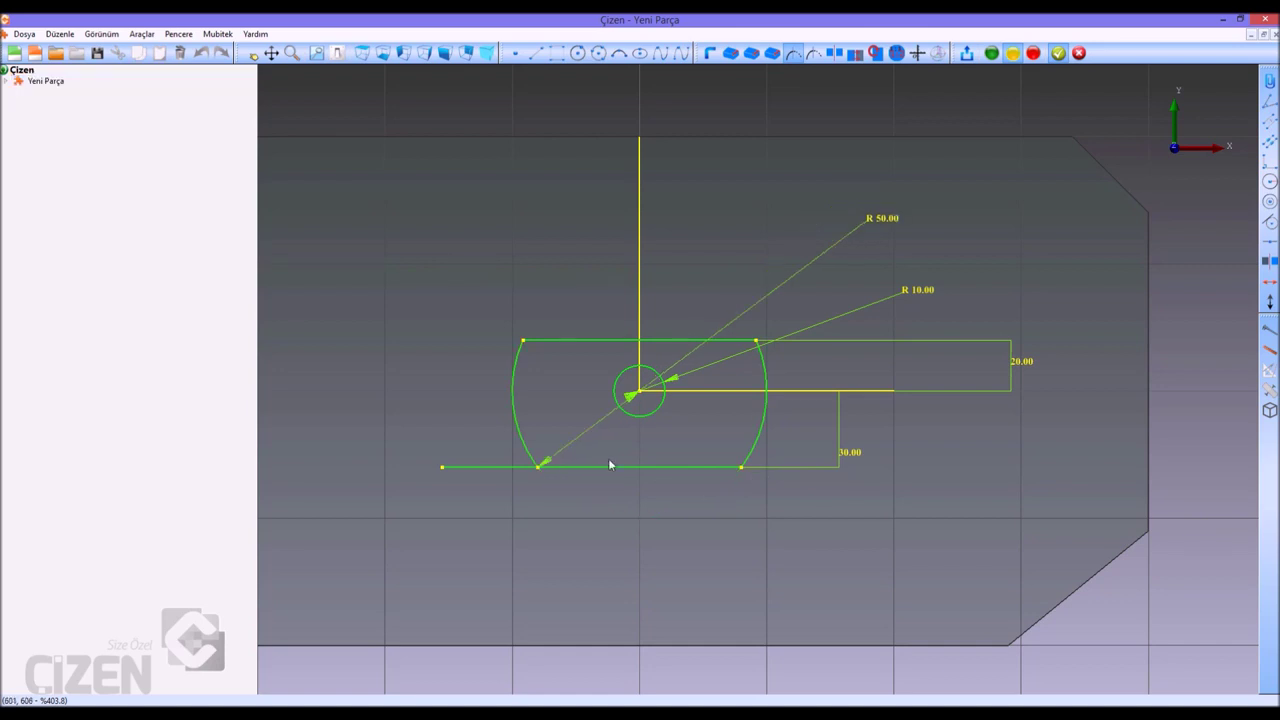
click(502, 468)
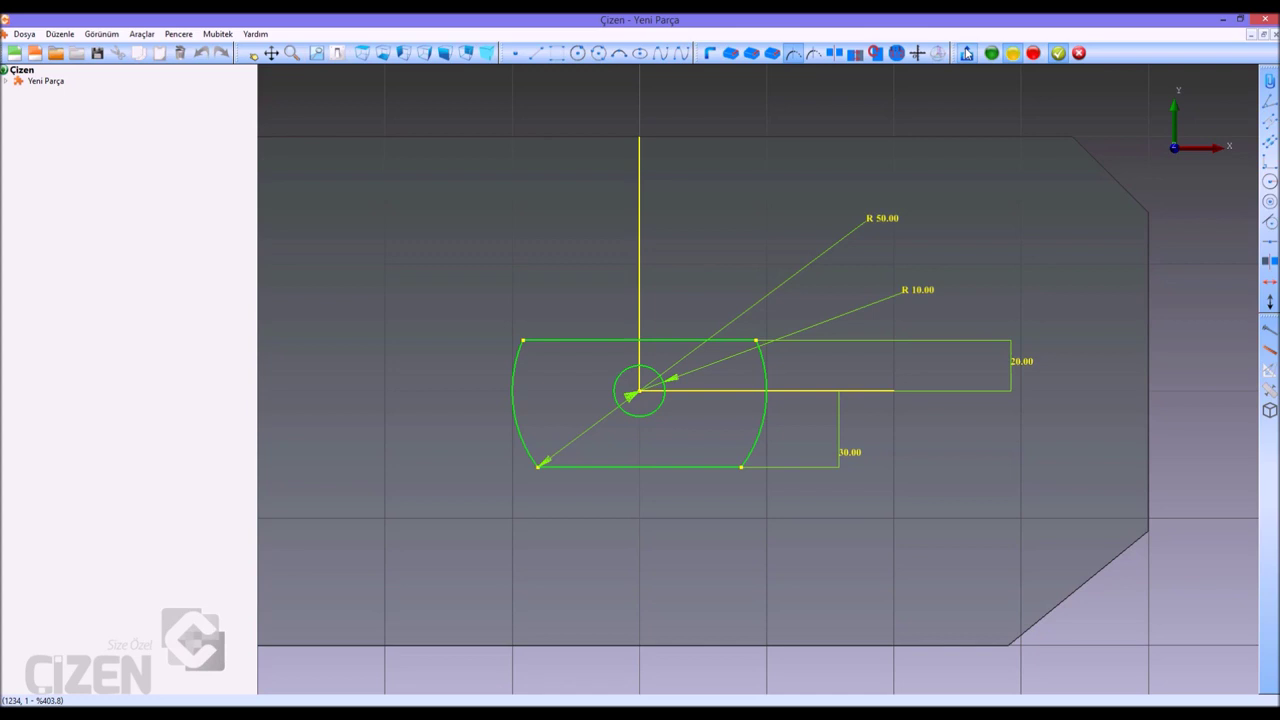
click(967, 53)
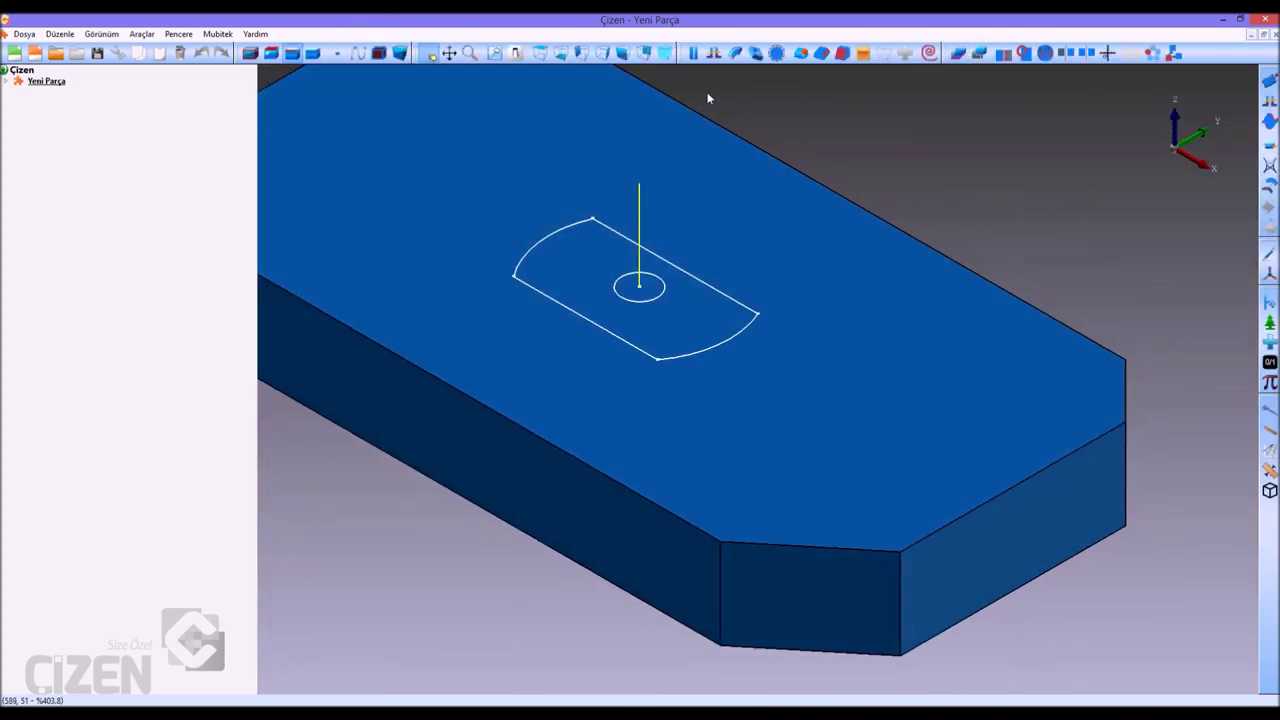
Pad the trimmed profile into a boss, then reopen its sketch Skeç.2 from Pad.2
click(693, 53)
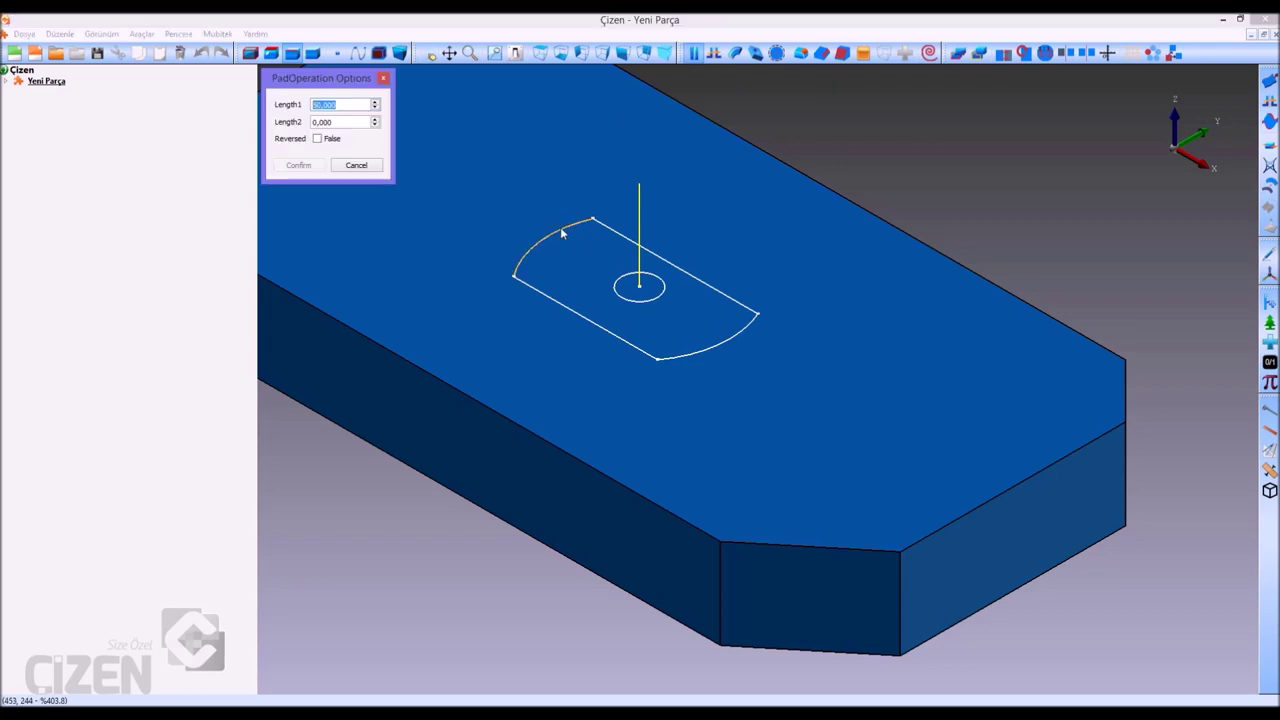
click(562, 232)
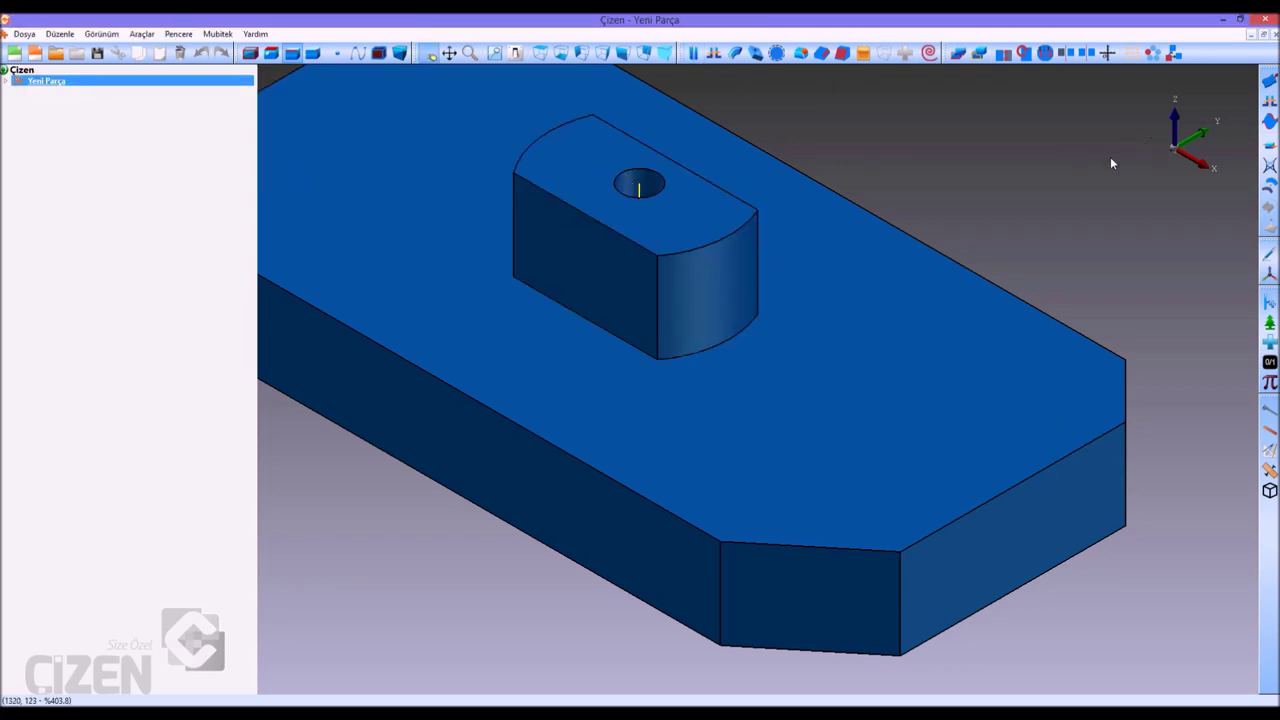
click(6, 81)
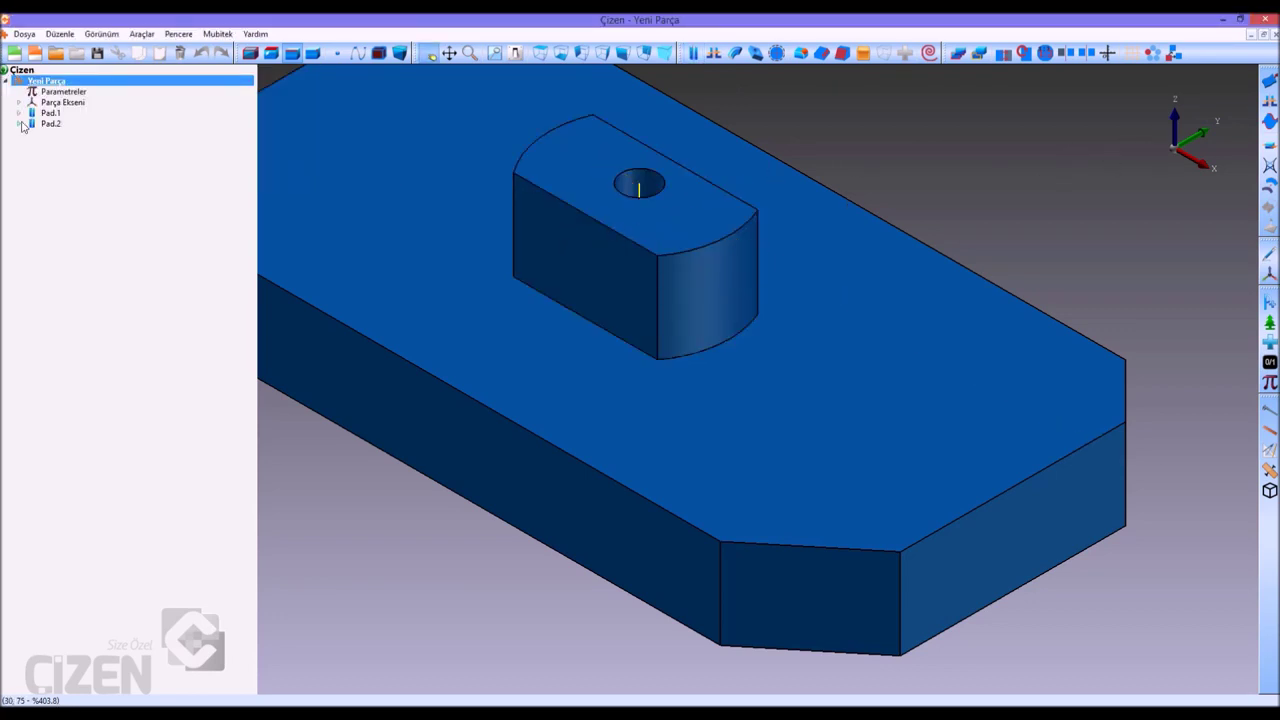
click(19, 124)
double_click(68, 136)
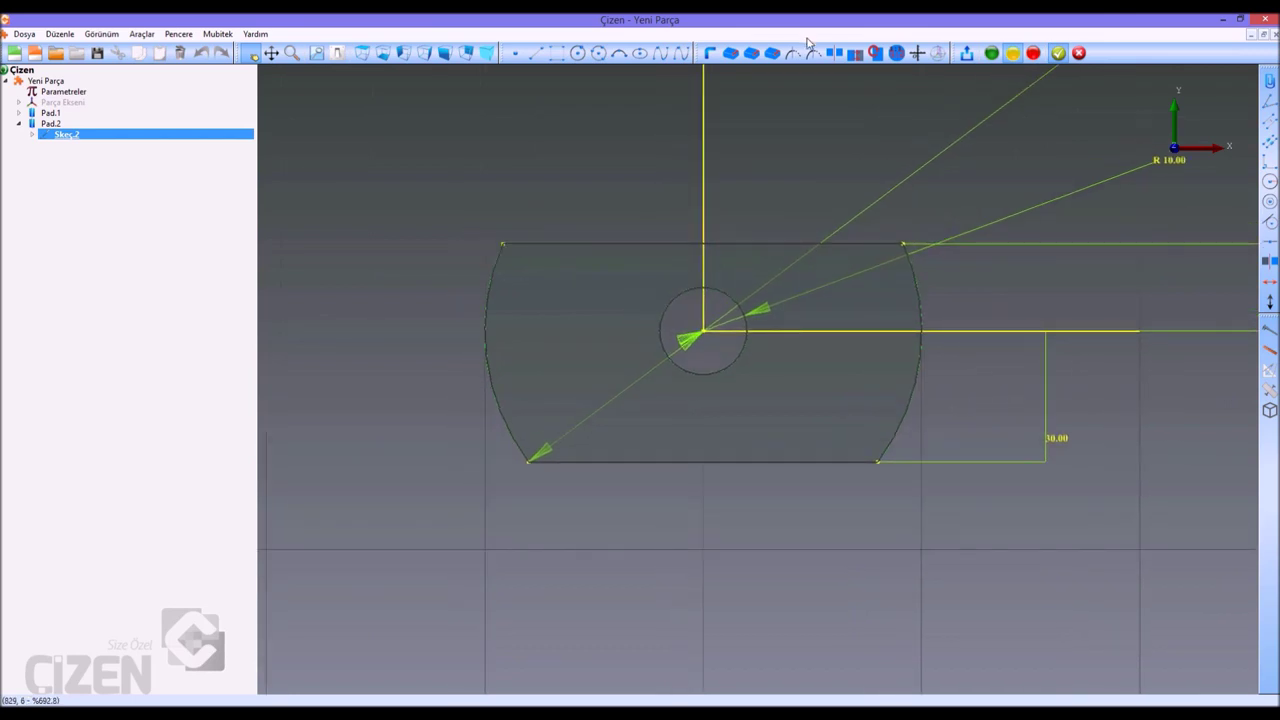
With the solid hidden, draw a rectangle enclosing the centre circle
click(1014, 58)
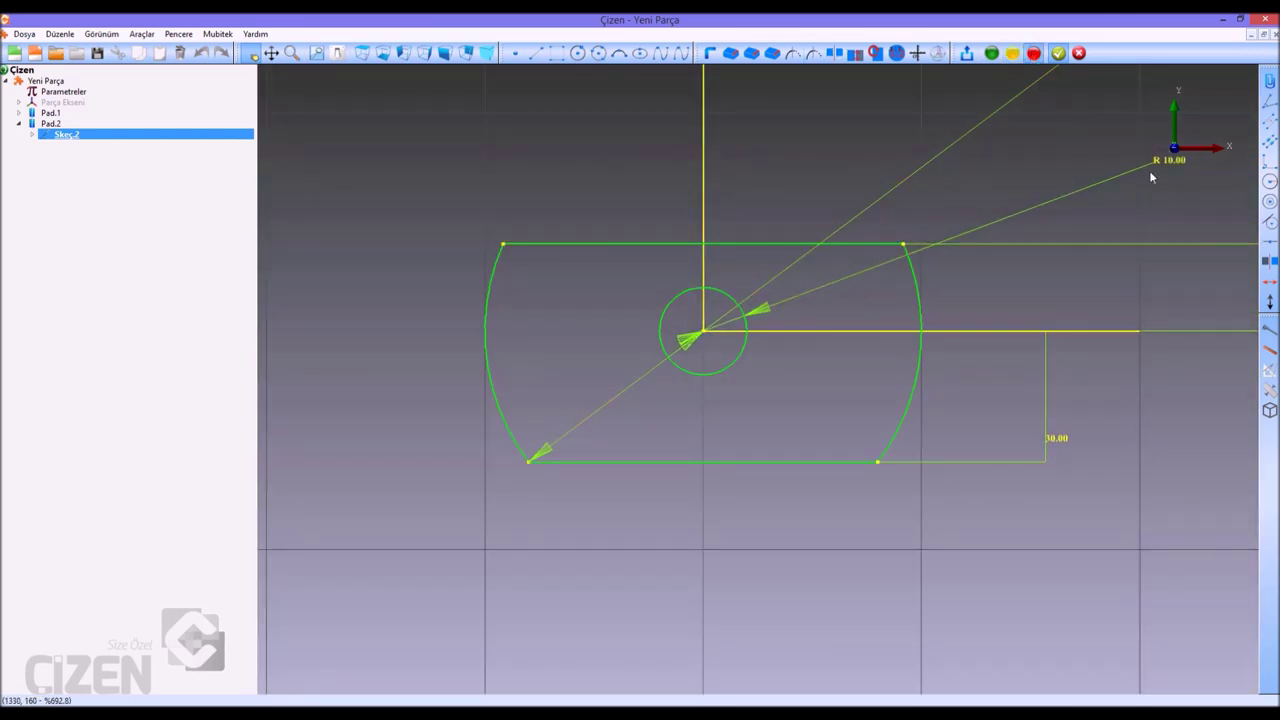
click(558, 54)
click(788, 275)
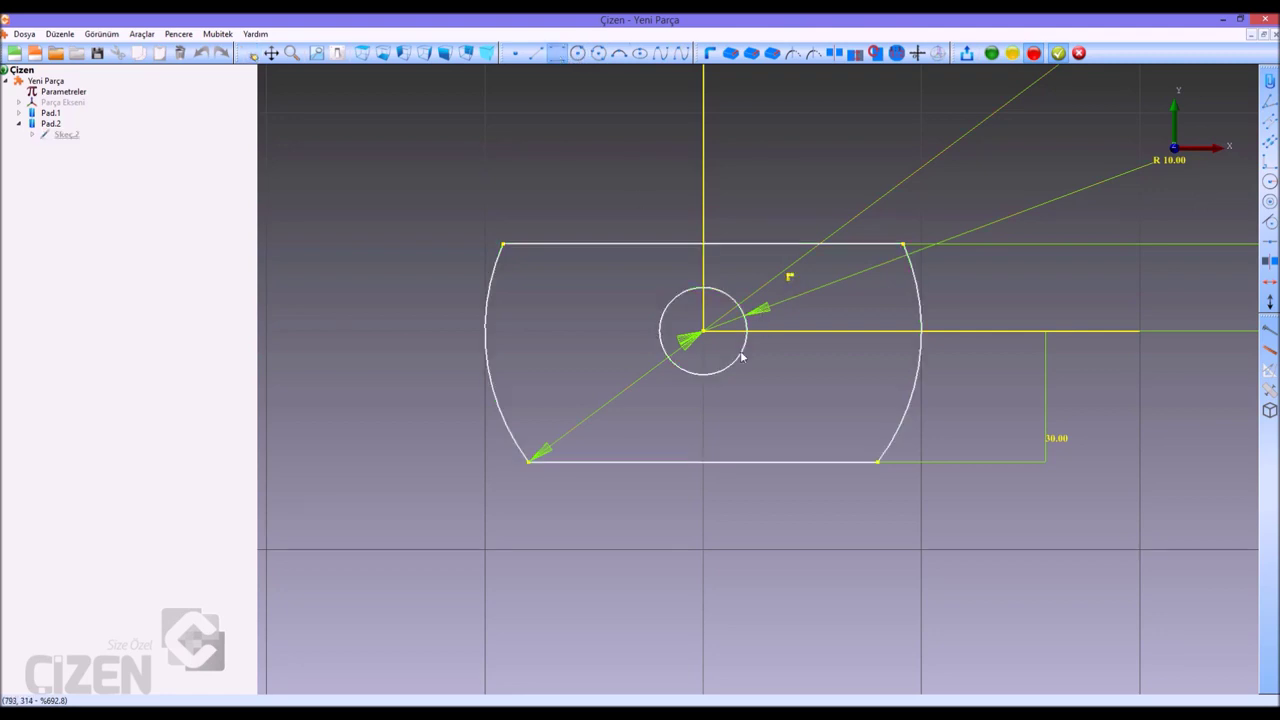
click(633, 384)
Make all four rectangle edges tangent to the circle and set the circle inactive
click(1270, 221)
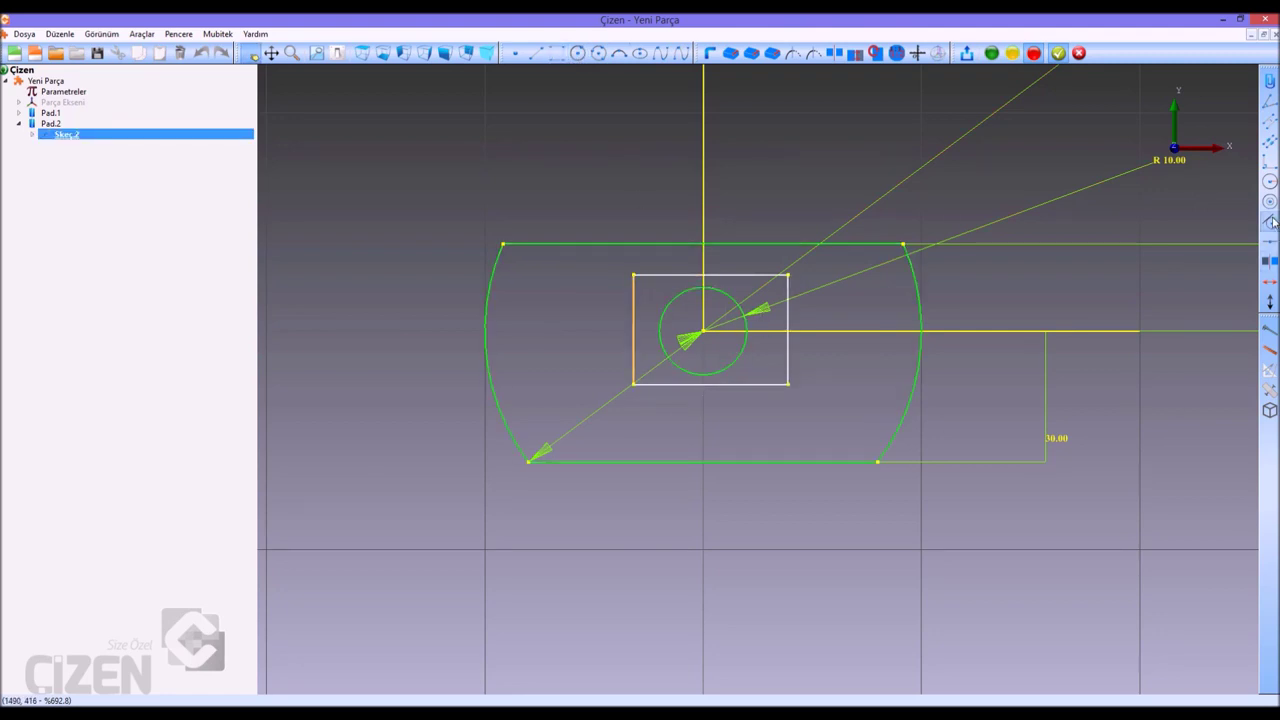
click(747, 330)
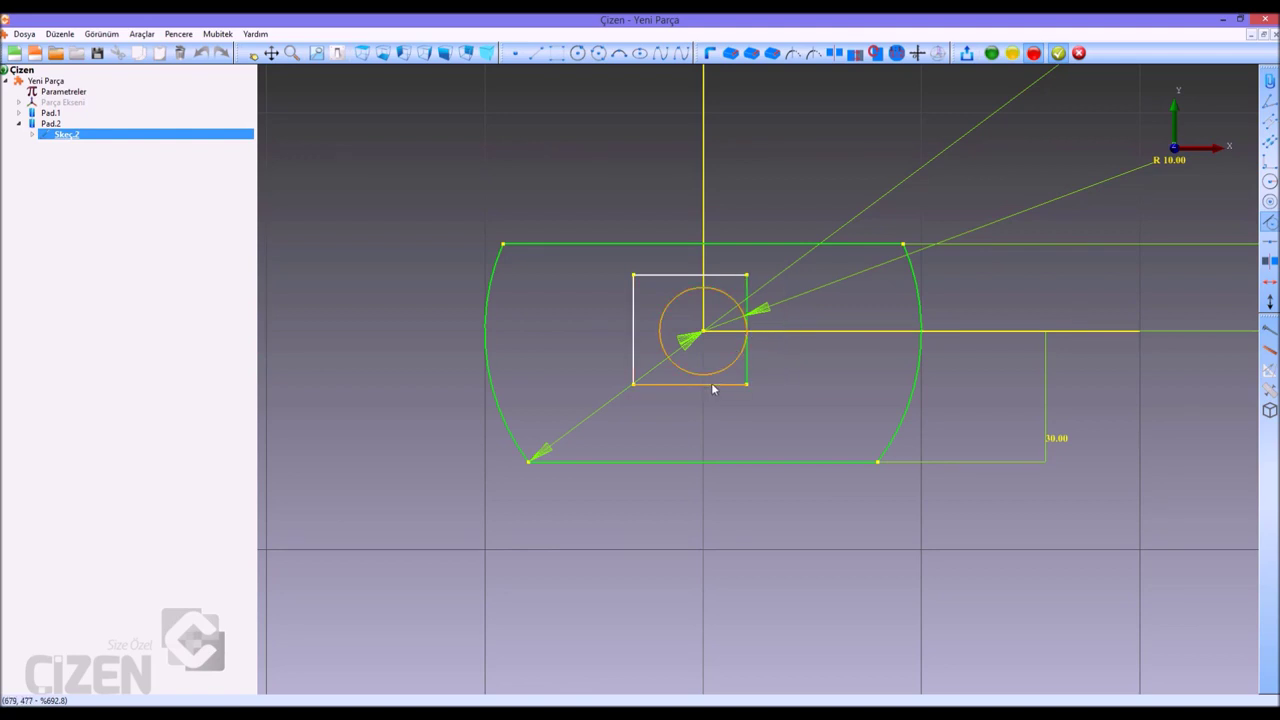
click(708, 379)
click(661, 328)
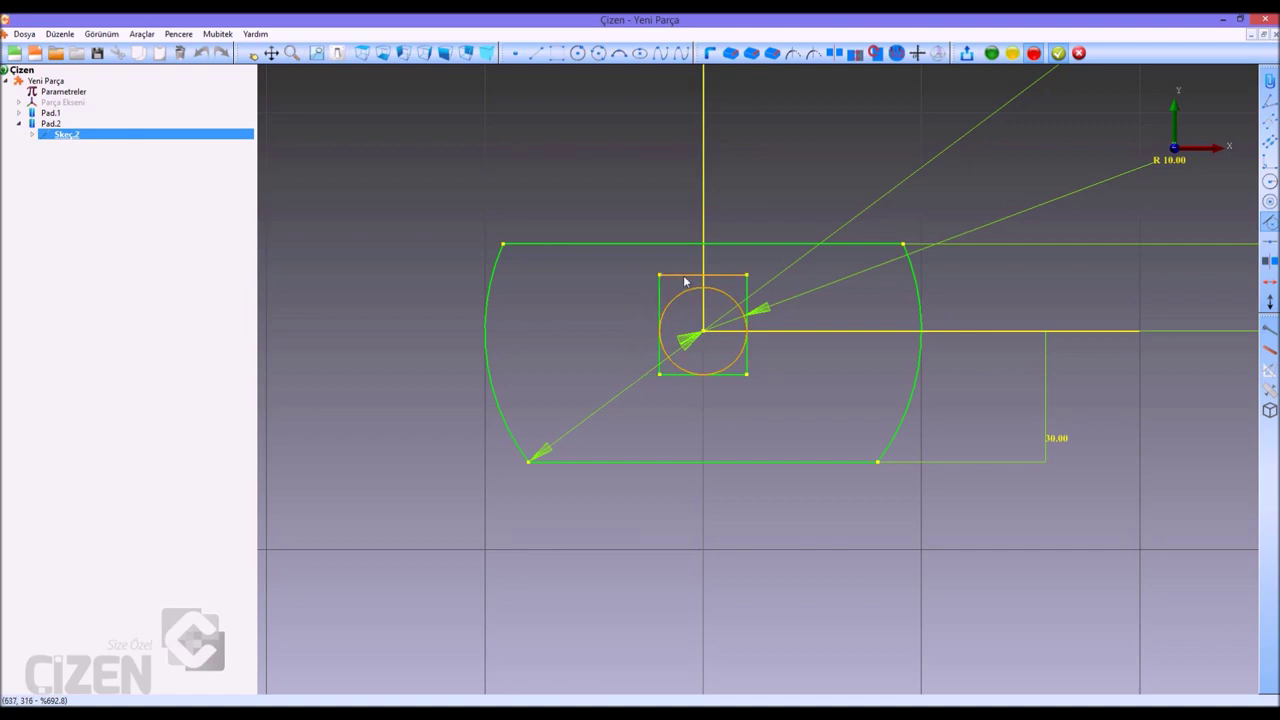
click(685, 296)
double_click(733, 301)
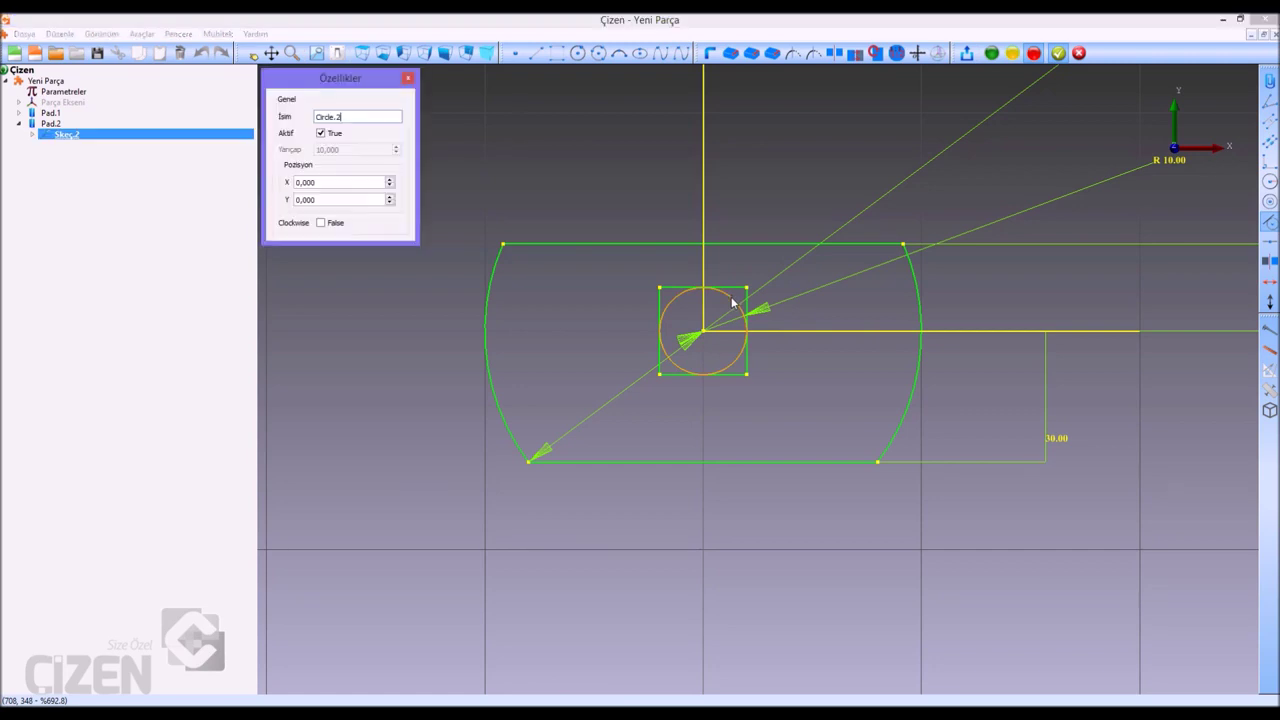
click(336, 135)
Exit the sketch so the boss shows a square hole, and zoom out to the whole part
click(966, 56)
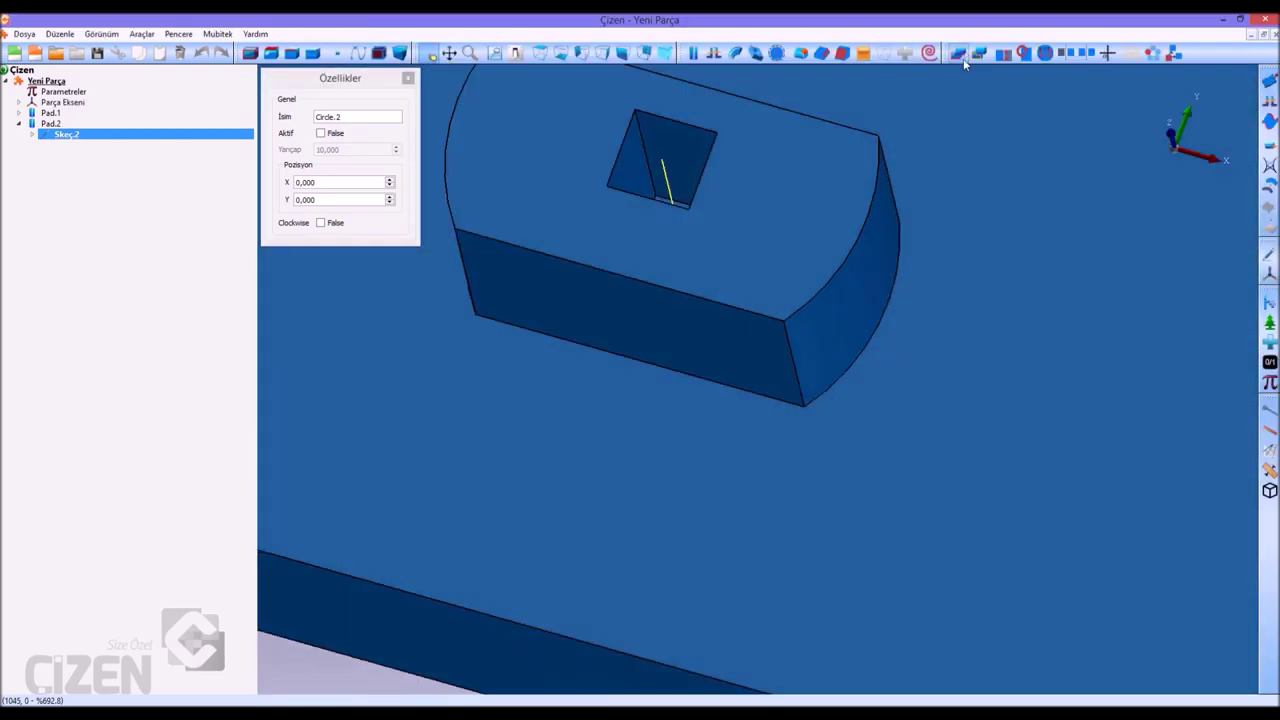
scroll(816, 181, down, 3)
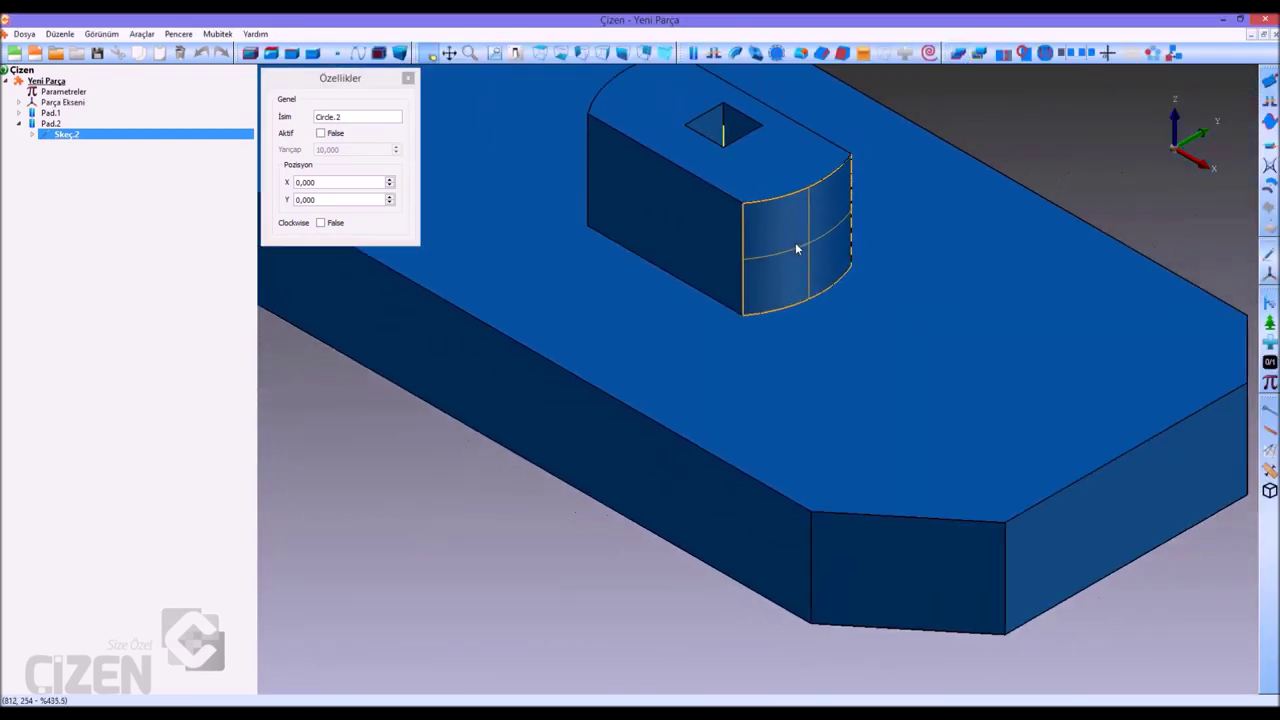
scroll(824, 325, down, 2)
scroll(811, 360, down, 1)
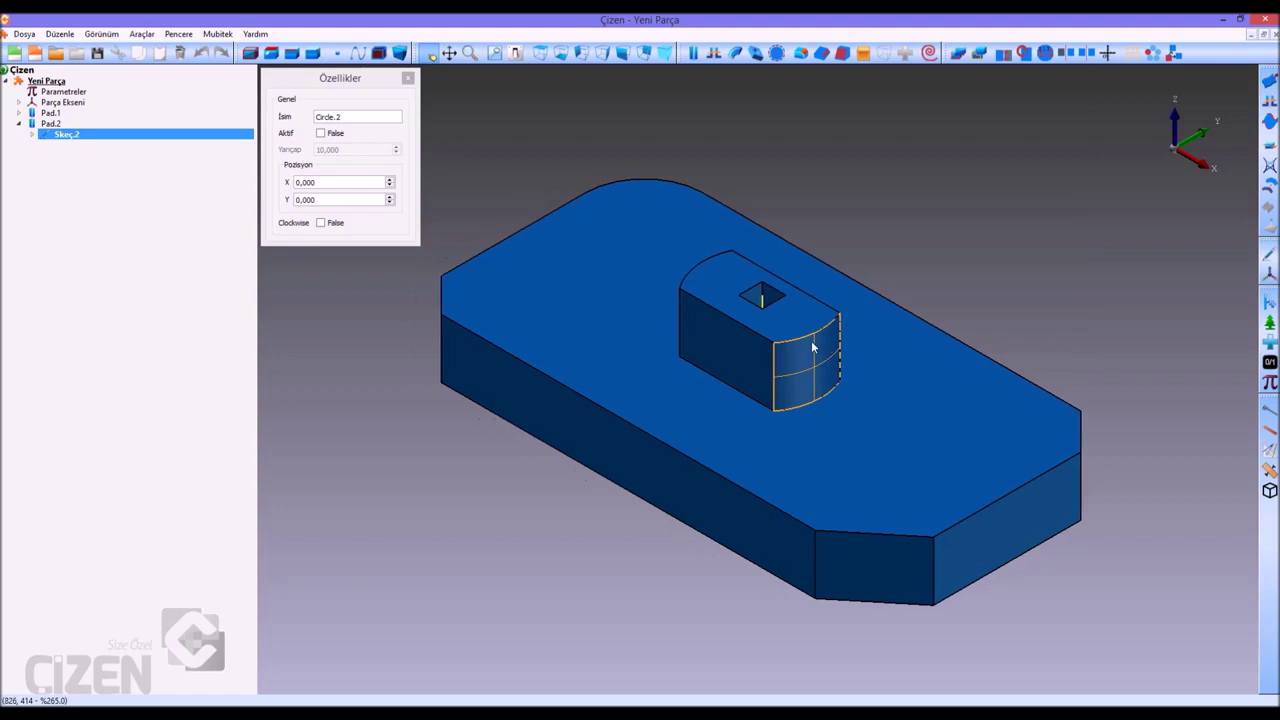